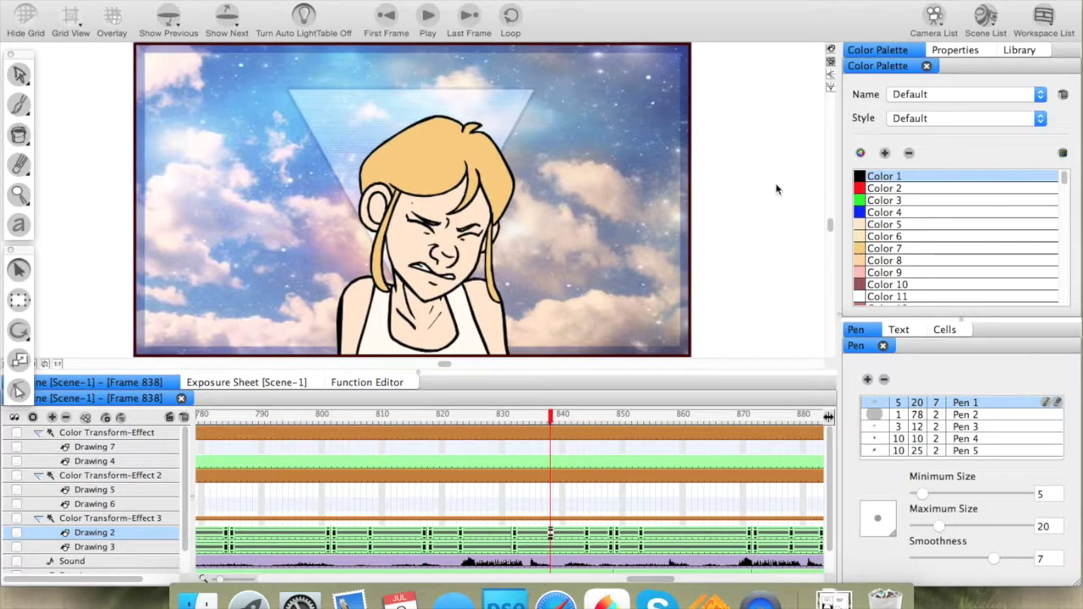
# - View Drawings 2, 3, 4 and the cloud background on their own, then return to the full scene
pyautogui.click(833, 51)
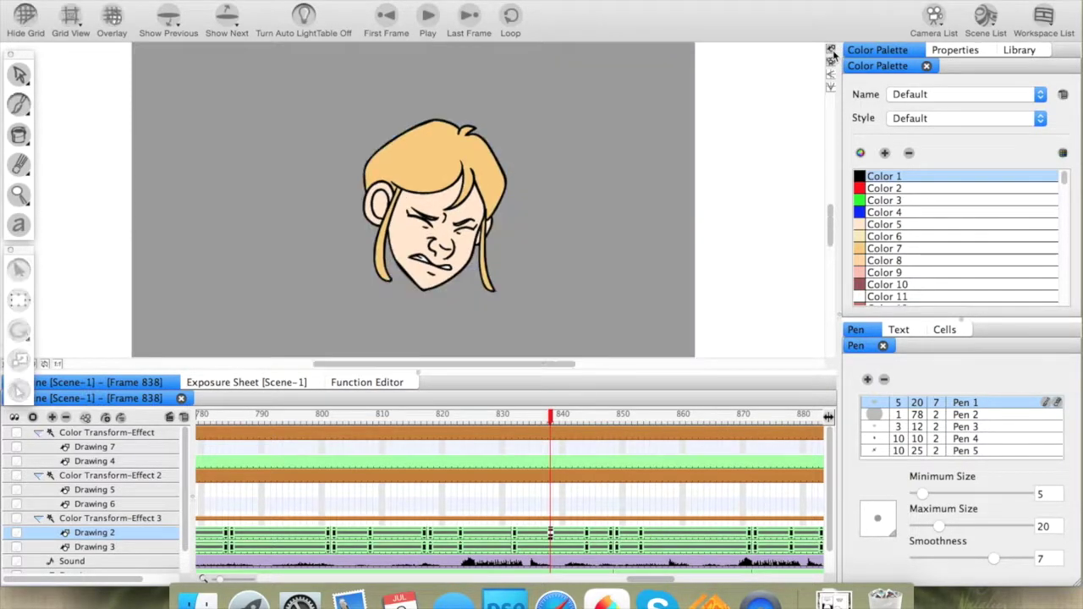
pyautogui.click(550, 546)
pyautogui.click(550, 532)
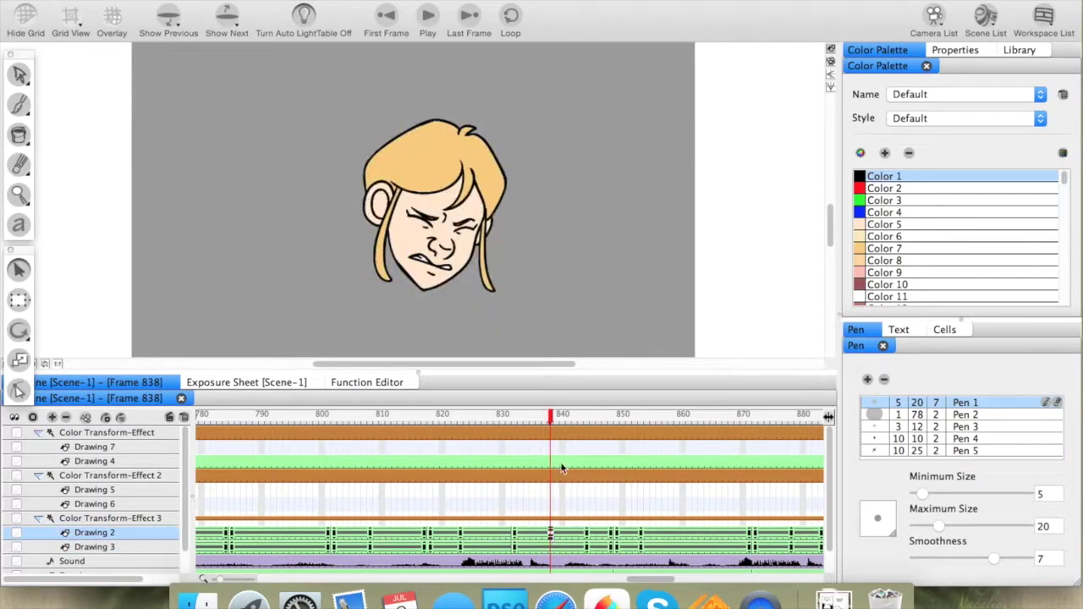
pyautogui.click(550, 461)
pyautogui.click(550, 477)
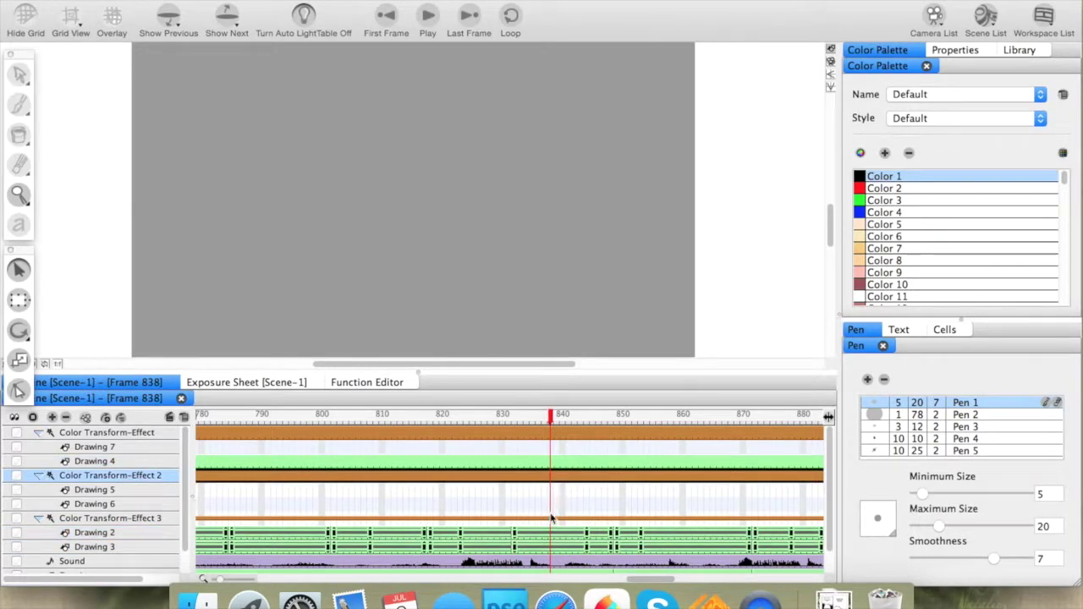
pyautogui.click(550, 532)
pyautogui.click(554, 547)
pyautogui.scroll(-2, 552, 550)
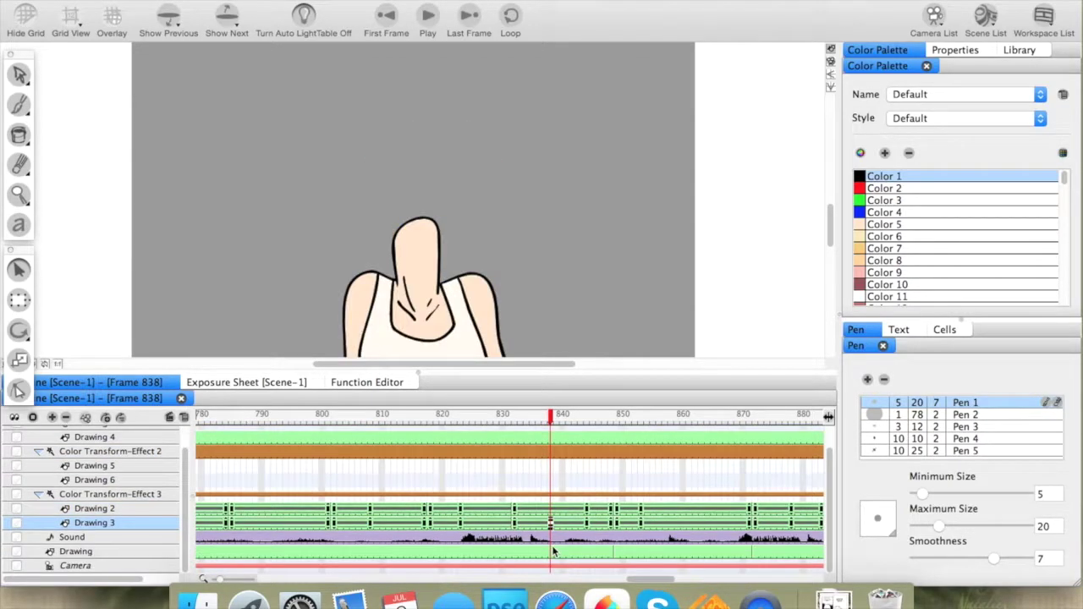
pyautogui.click(552, 551)
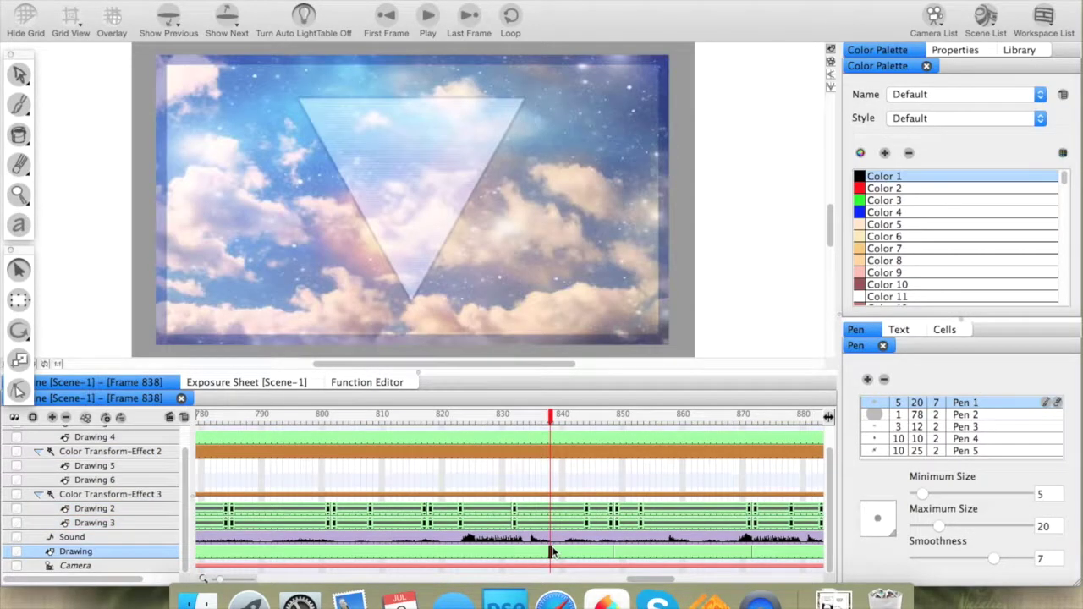
pyautogui.click(831, 63)
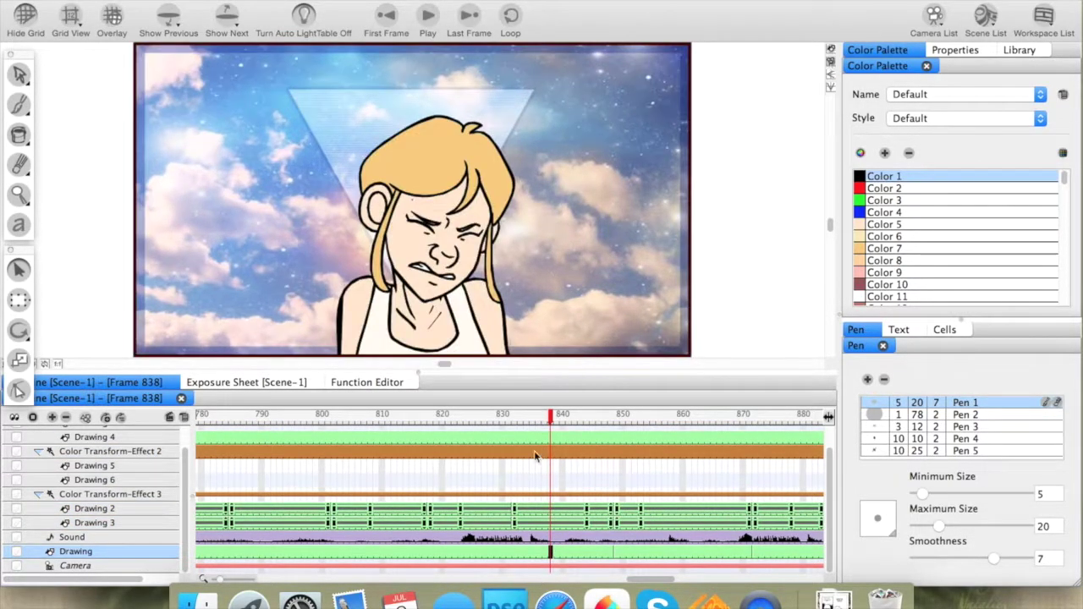
# - Select the Drawing 3 and Drawing 2 layers, then scrub back to the startled face at frame 818
pyautogui.click(548, 525)
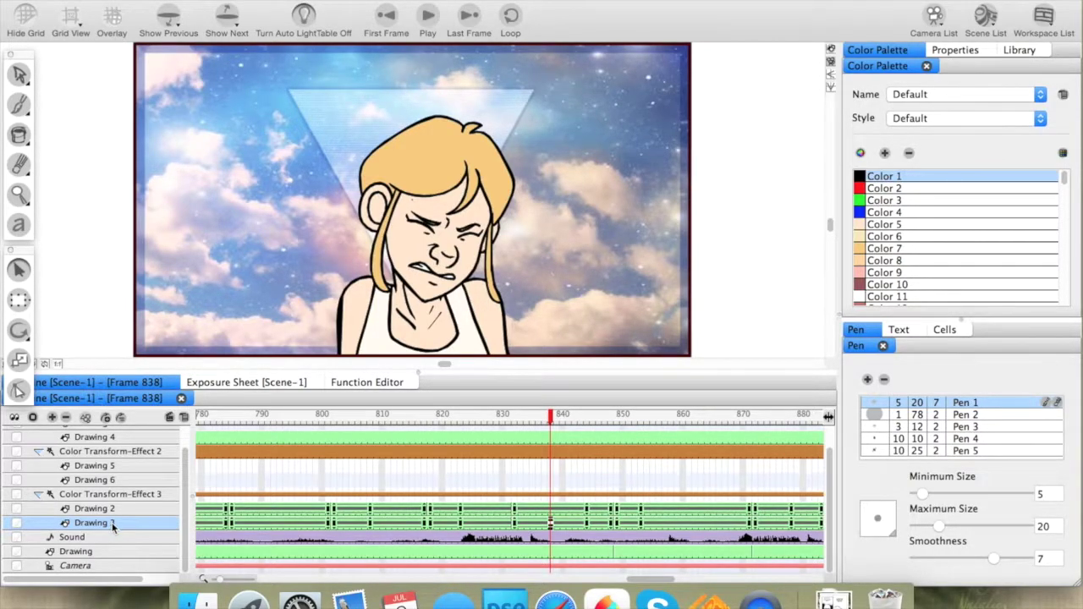
pyautogui.click(550, 509)
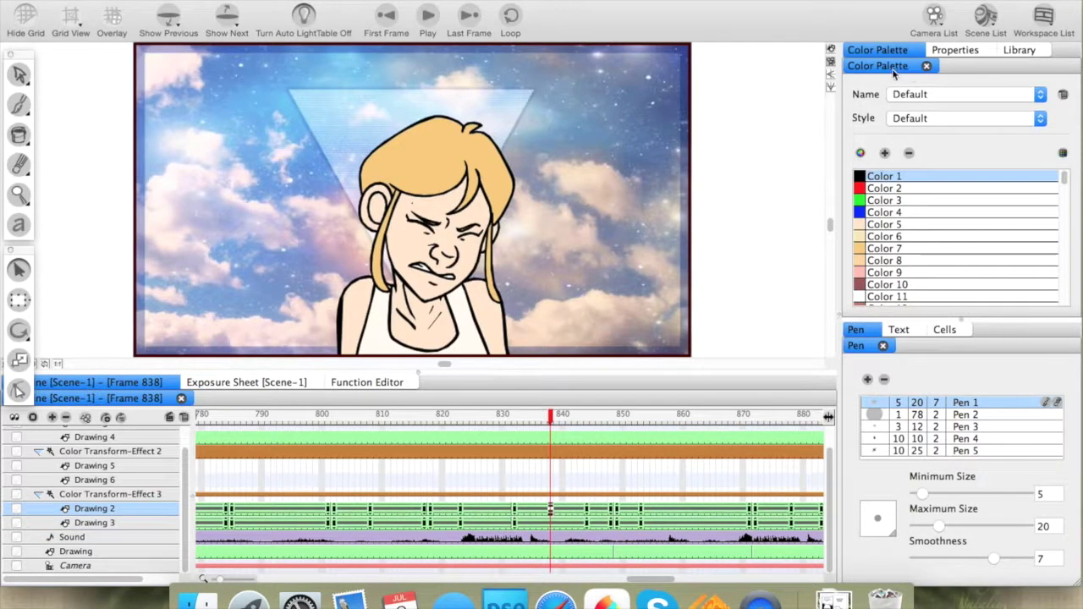
pyautogui.click(830, 51)
pyautogui.click(544, 522)
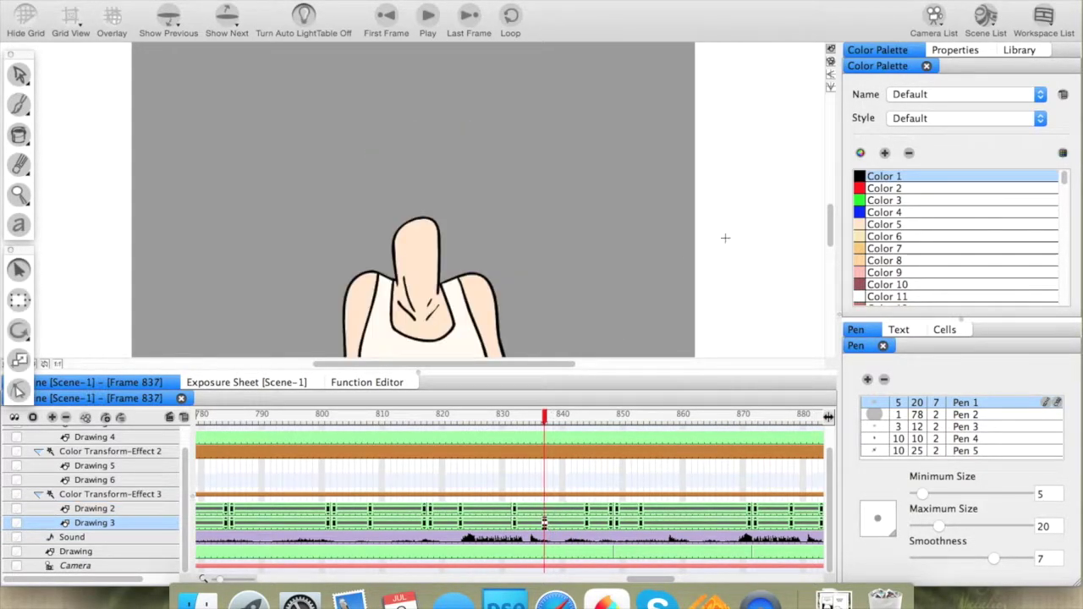
pyautogui.click(830, 62)
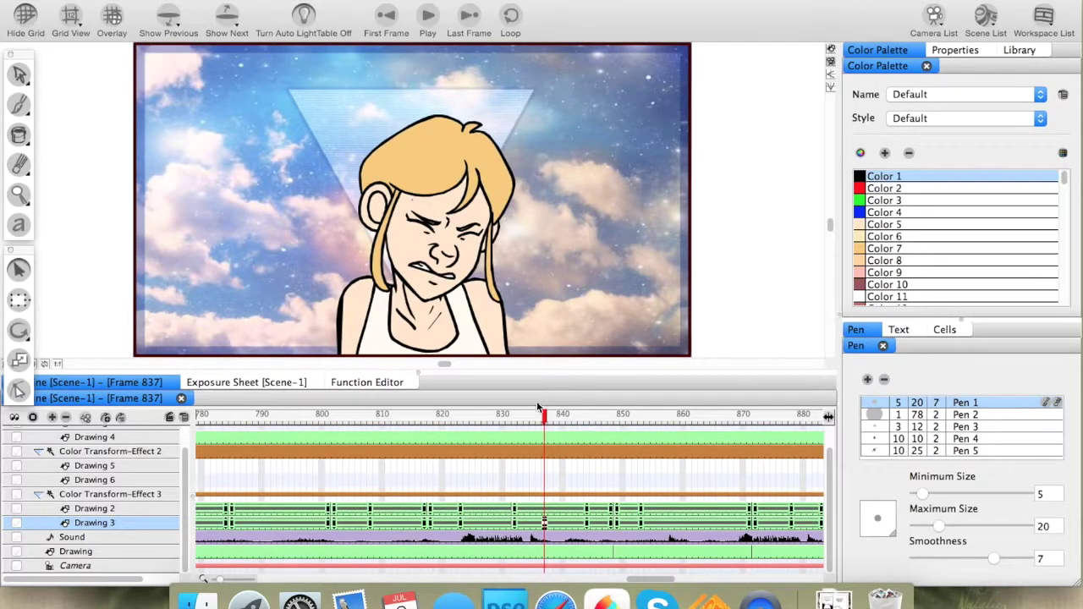
pyautogui.moveTo(544, 416)
pyautogui.mouseDown()
pyautogui.moveTo(297, 419)
pyautogui.moveTo(417, 446)
pyautogui.moveTo(591, 450)
pyautogui.moveTo(293, 482)
pyautogui.moveTo(401, 489)
pyautogui.moveTo(532, 438)
pyautogui.moveTo(358, 474)
pyautogui.moveTo(401, 520)
pyautogui.moveTo(431, 512)
pyautogui.mouseUp()
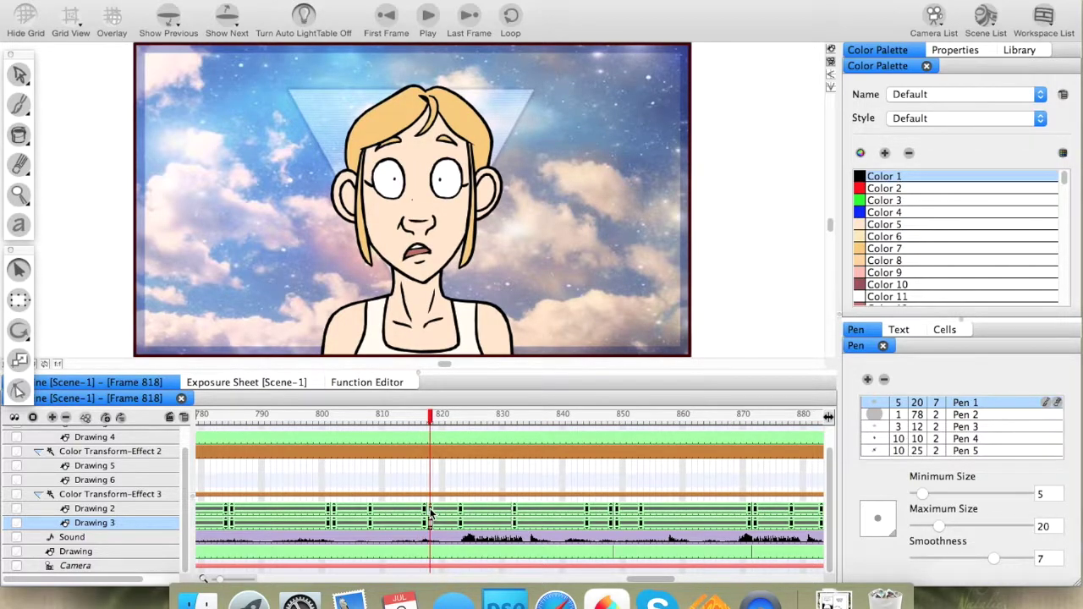
# - Scrub back to frame 802 and open the context menu on Drawing 2's cell there
pyautogui.moveTo(431, 512); pyautogui.dragTo(335, 522)
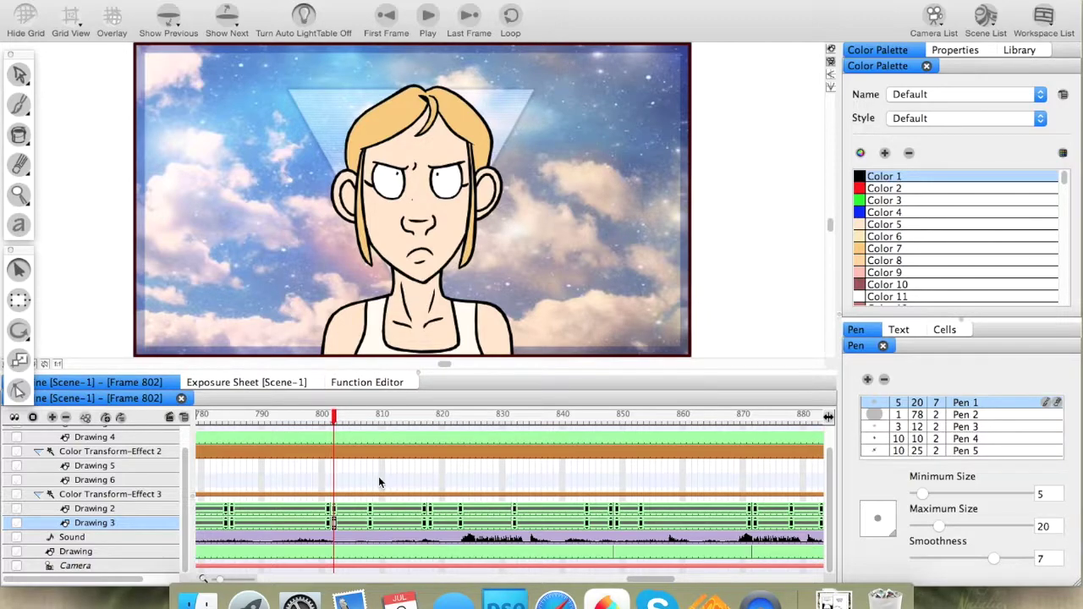
pyautogui.click(334, 511)
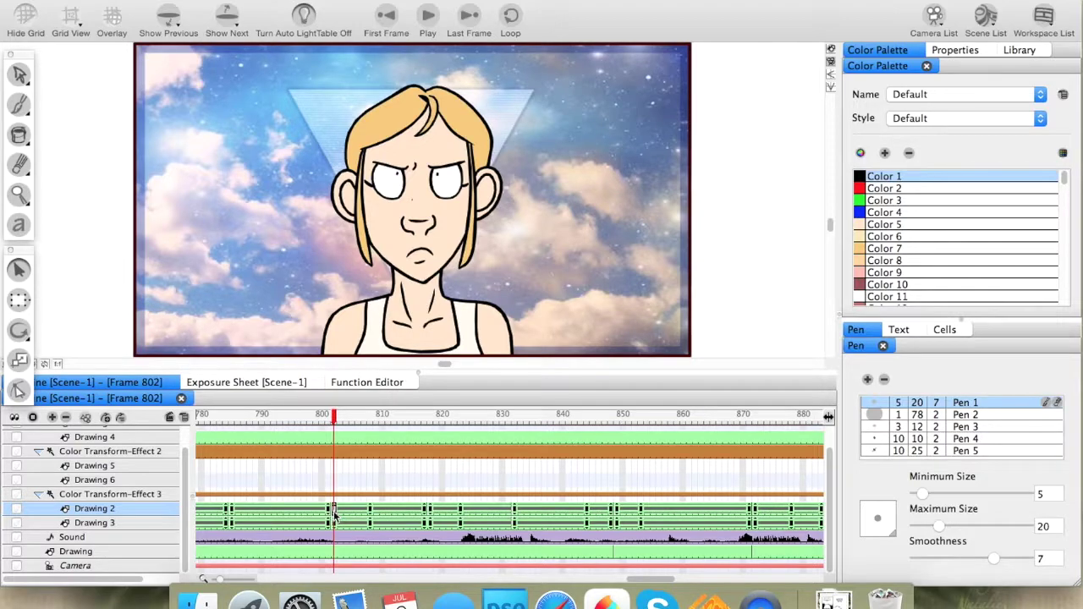
pyautogui.rightClick(334, 510)
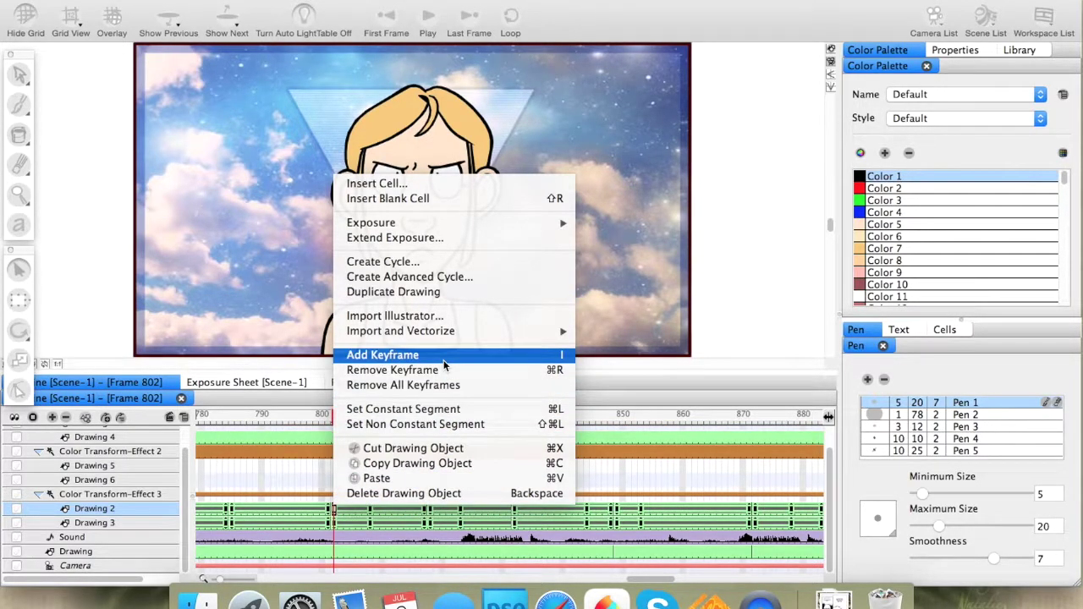
# - Close the cell menu and compare Drawing 2 at frames 802, 808 and 817, ending on 802
pyautogui.click(313, 519)
pyautogui.click(339, 512)
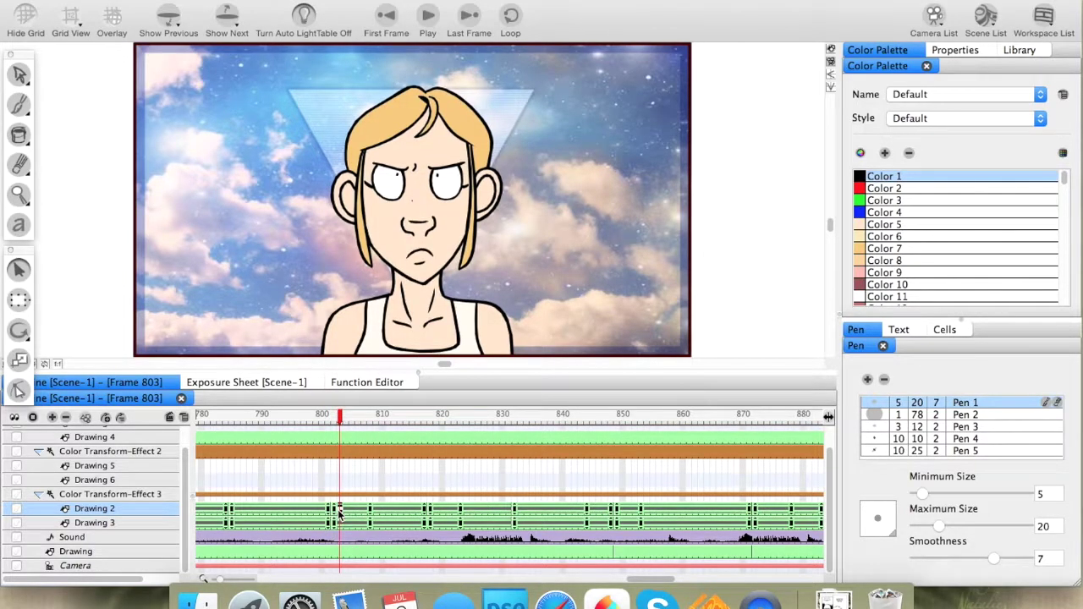
pyautogui.click(334, 513)
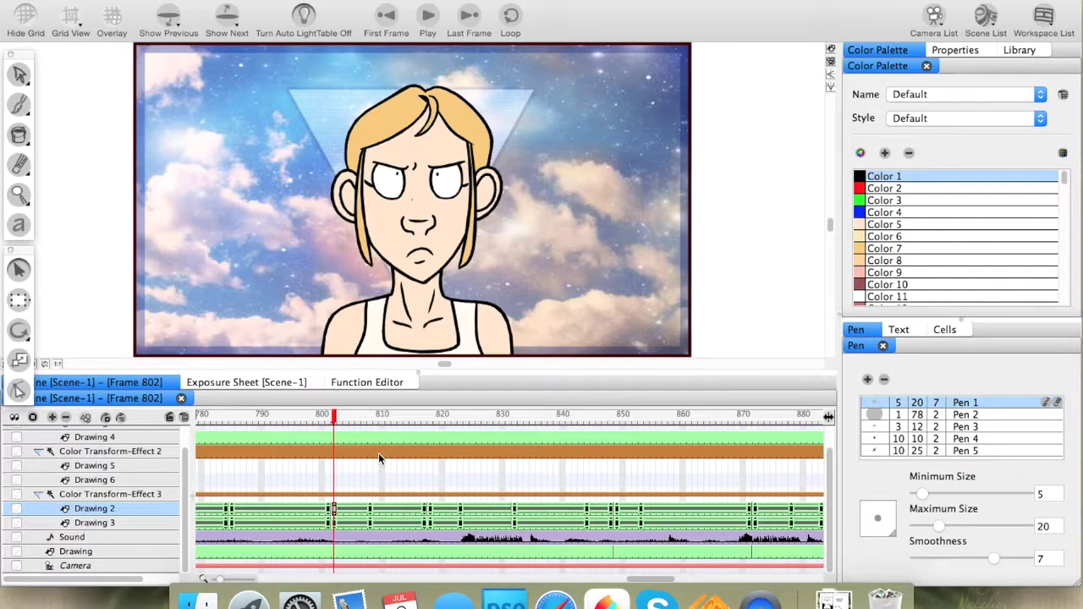
pyautogui.click(370, 512)
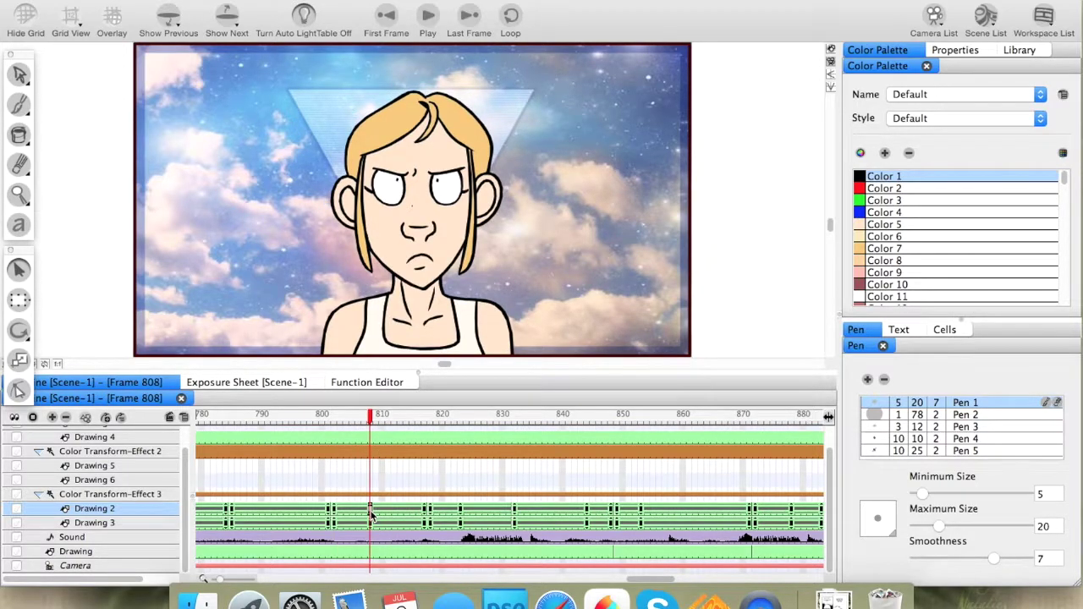
pyautogui.click(335, 514)
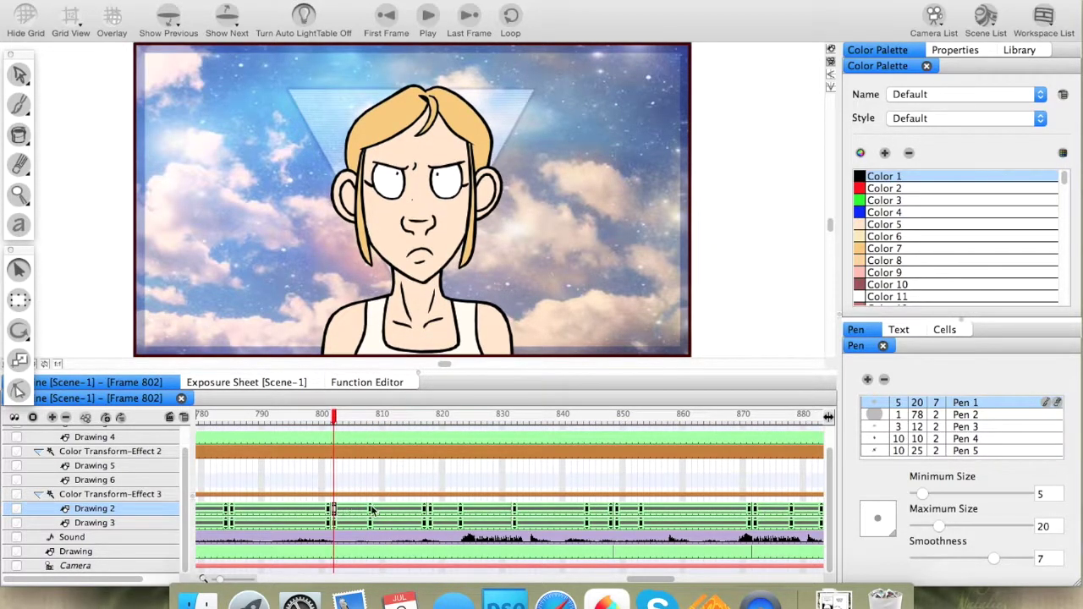
pyautogui.click(369, 512)
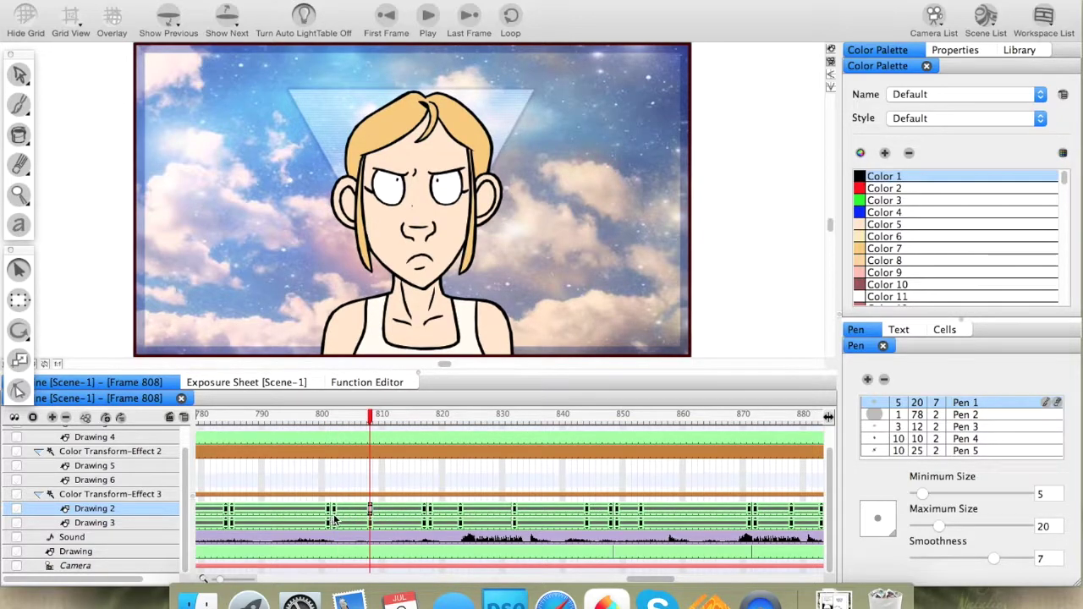
pyautogui.click(334, 513)
pyautogui.click(370, 512)
pyautogui.click(427, 512)
pyautogui.click(370, 511)
pyautogui.click(334, 513)
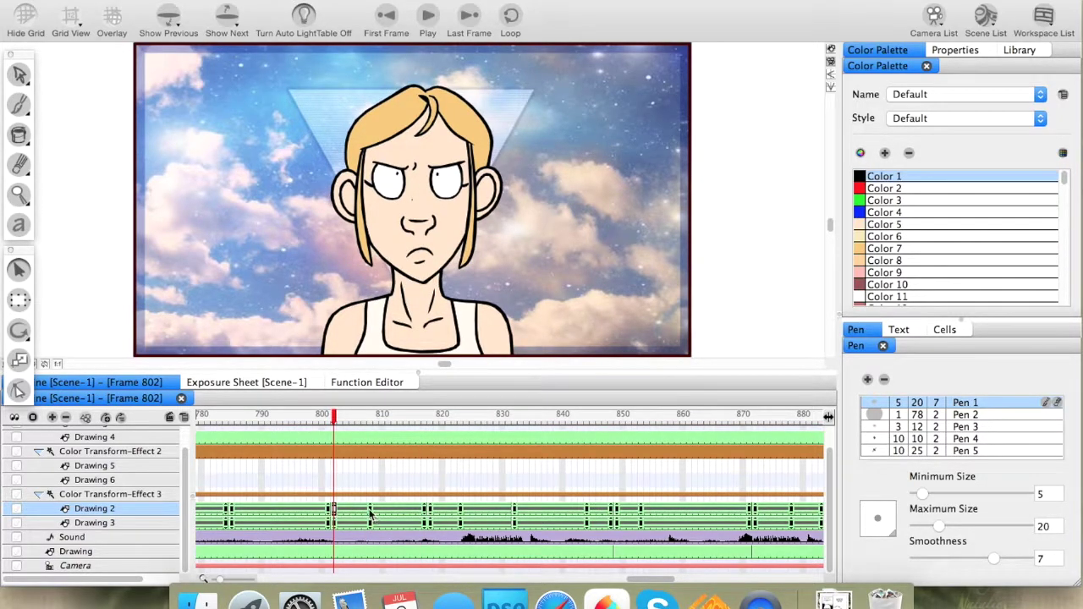
# - Display the Function Editor's motion path curve at frame 728, reading 0.3400
pyautogui.click(380, 386)
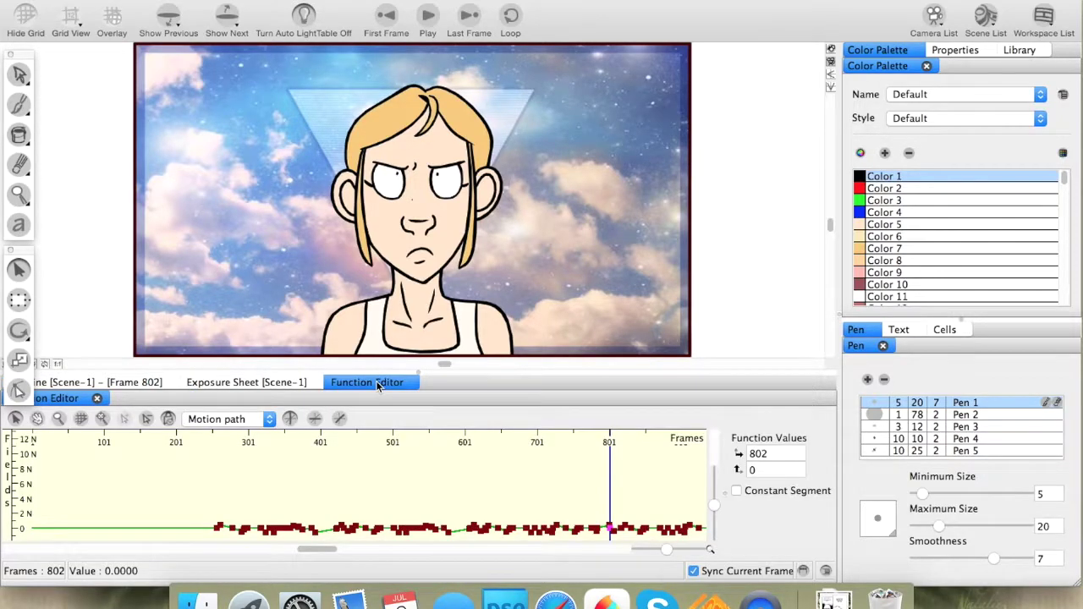
pyautogui.moveTo(715, 507); pyautogui.dragTo(719, 466)
pyautogui.moveTo(652, 490); pyautogui.dragTo(555, 479)
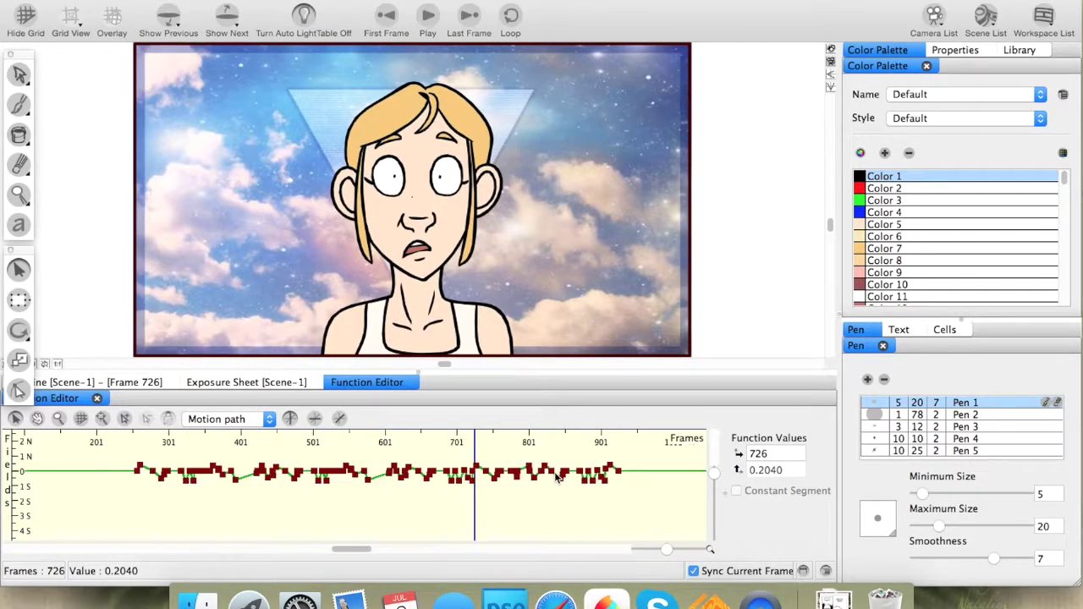
pyautogui.click(476, 473)
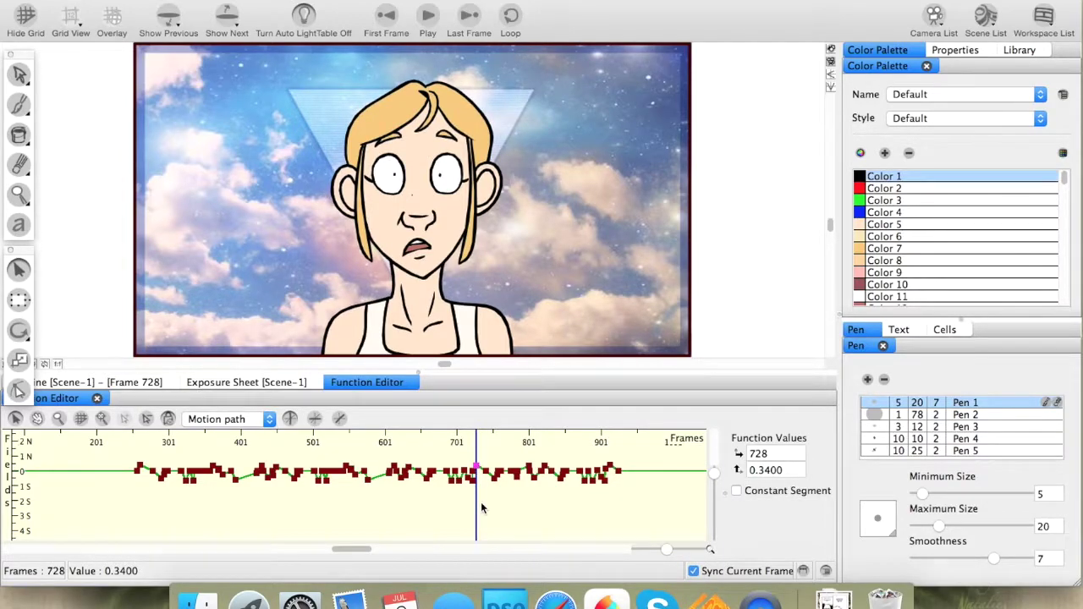
pyautogui.click(131, 383)
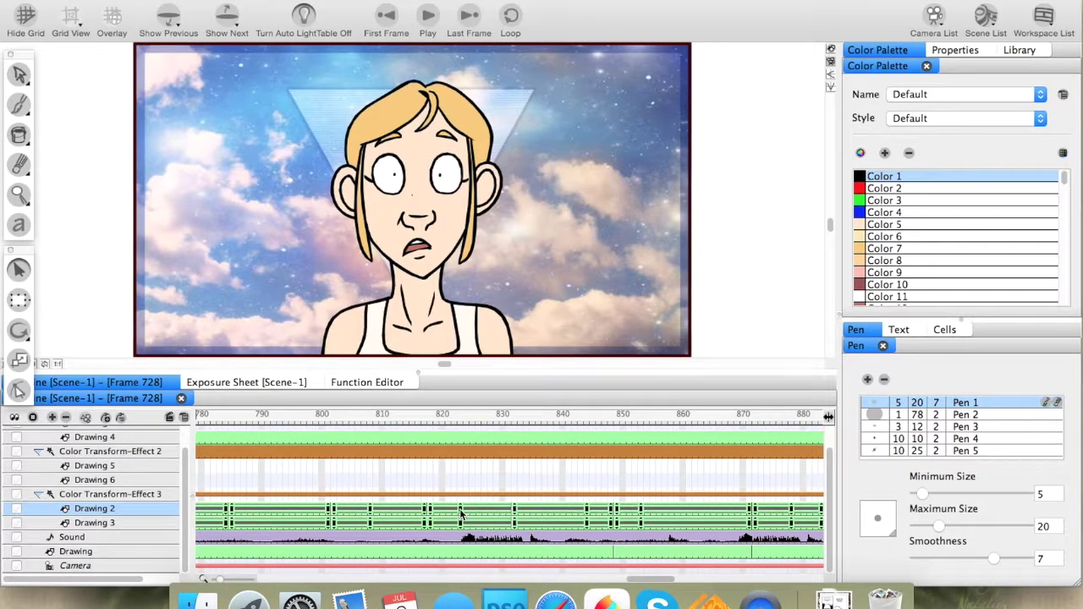
pyautogui.click(373, 386)
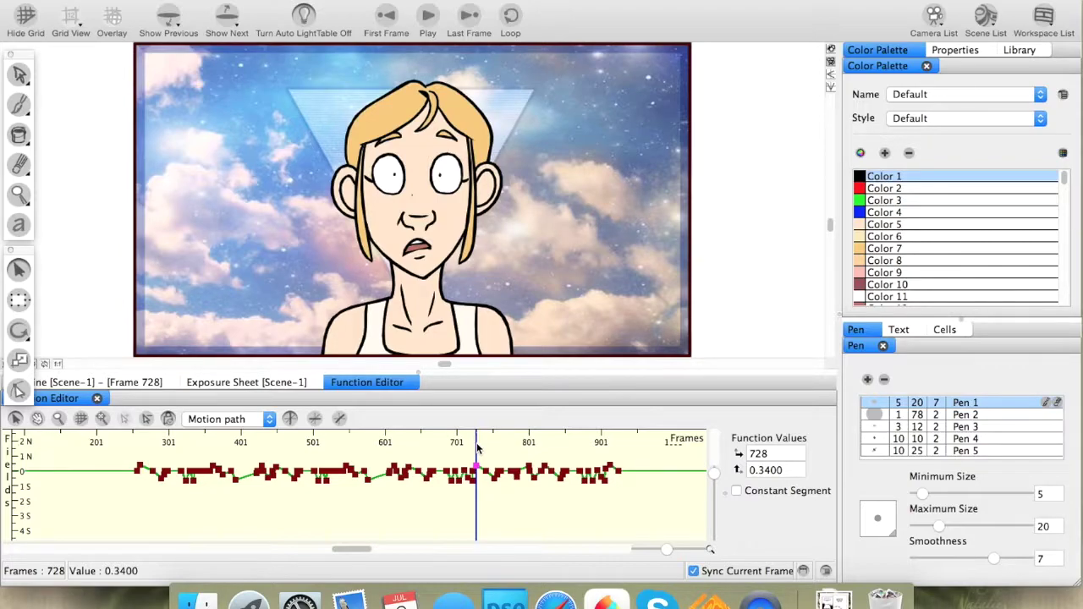
pyautogui.moveTo(478, 444)
pyautogui.mouseDown()
pyautogui.moveTo(535, 442)
pyautogui.moveTo(472, 457)
pyautogui.mouseUp()
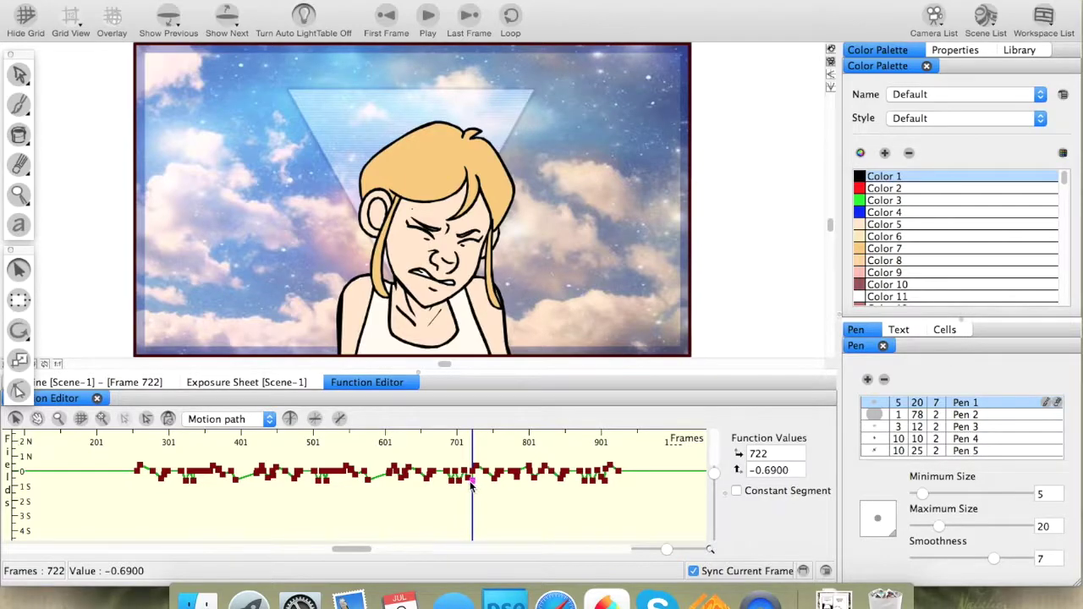
pyautogui.moveTo(354, 551); pyautogui.dragTo(390, 554)
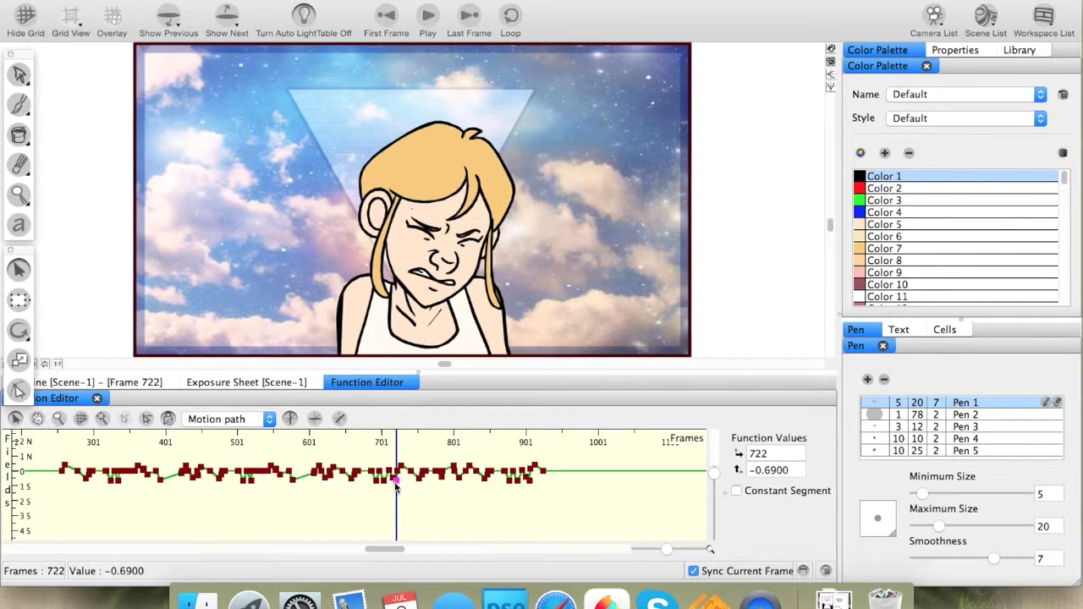
pyautogui.moveTo(396, 484); pyautogui.dragTo(396, 444)
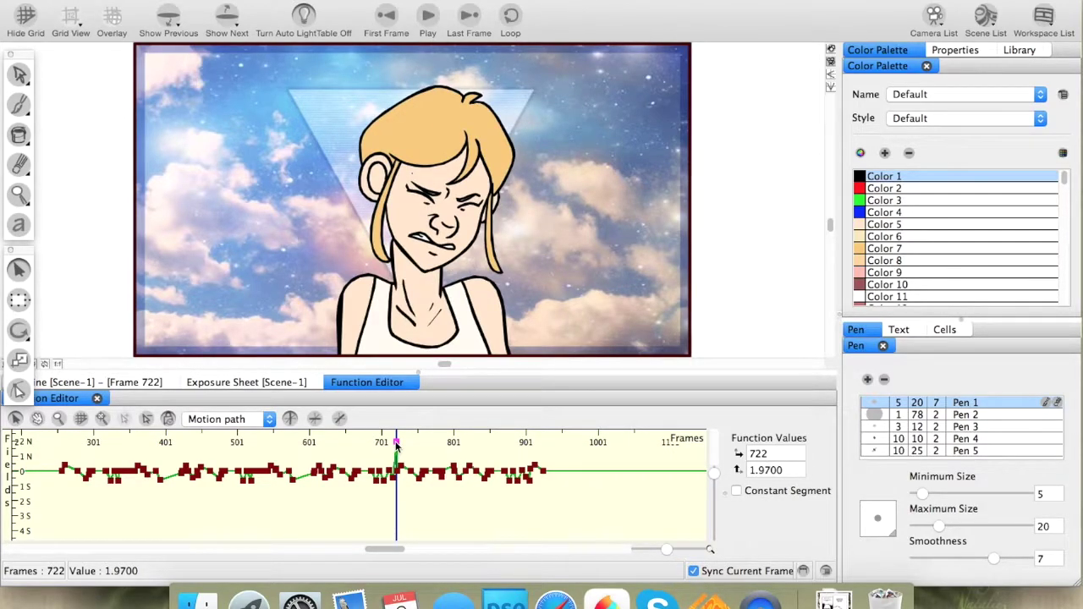
pyautogui.hotkey('ctrl', 'z')
pyautogui.click(402, 468)
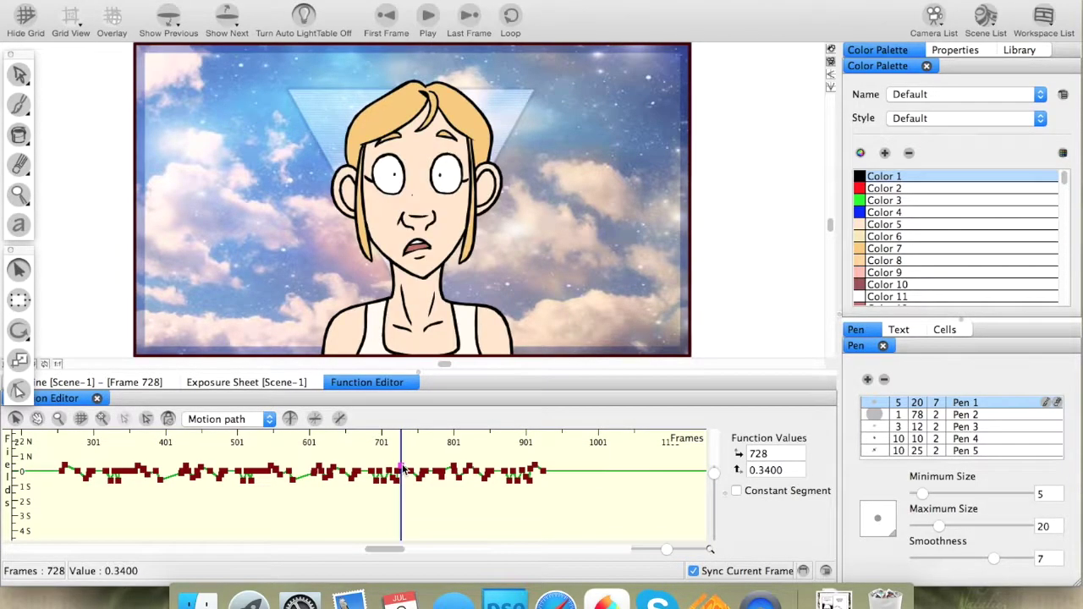
pyautogui.moveTo(403, 468); pyautogui.dragTo(403, 531)
pyautogui.hotkey('ctrl', 'z')
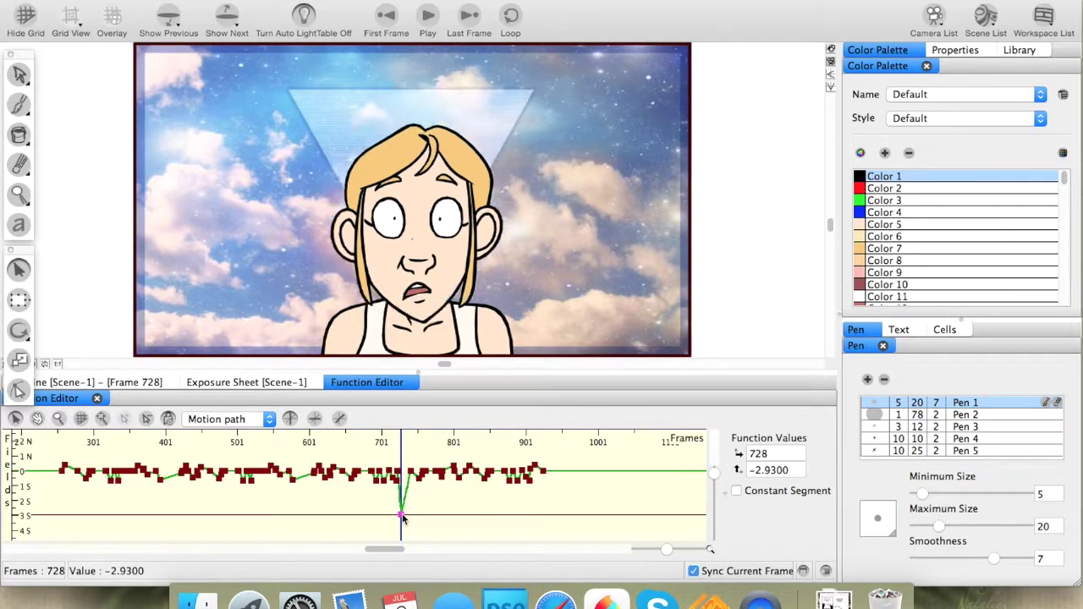
pyautogui.hotkey('ctrl', 'z')
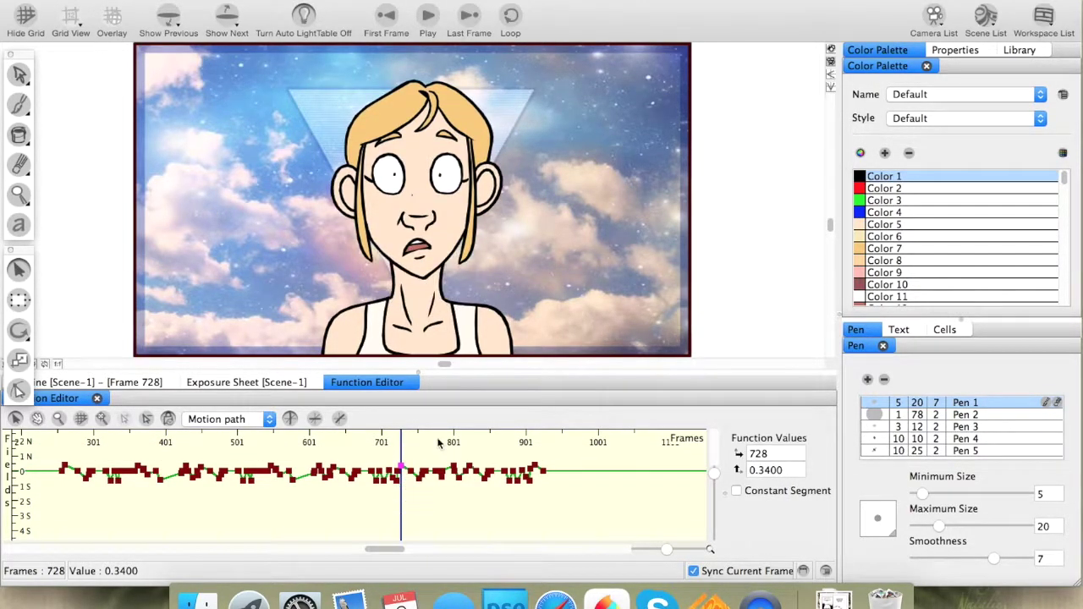
# - Switch to the E/W component and test dragging the frame 728 key to 1.97, -3.23 and -1.06, deleting each change
pyautogui.click(316, 418)
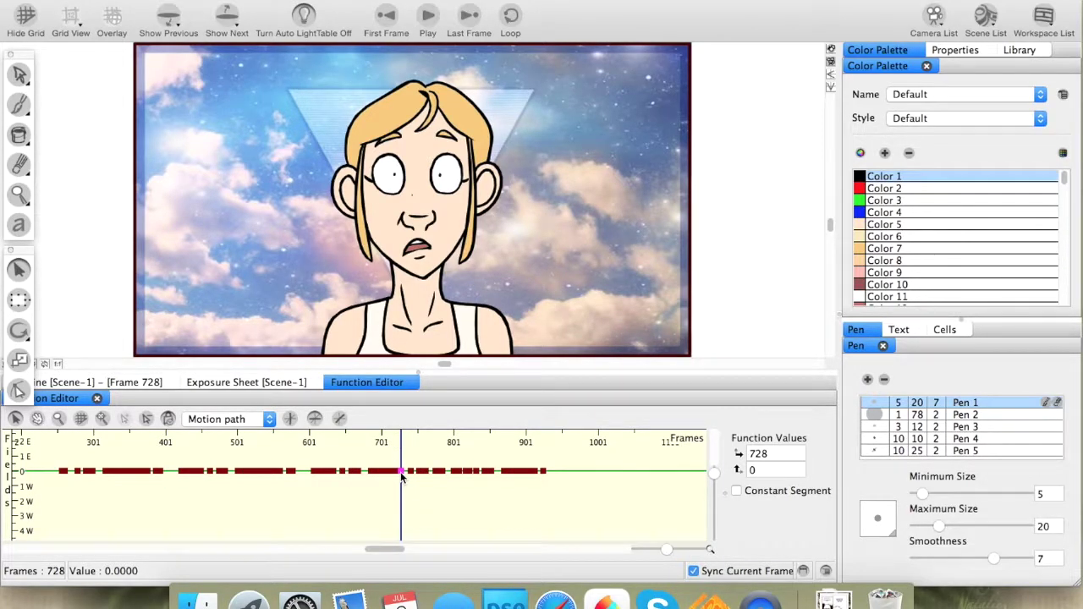
pyautogui.moveTo(402, 476); pyautogui.dragTo(403, 506)
pyautogui.moveTo(403, 475); pyautogui.dragTo(405, 444)
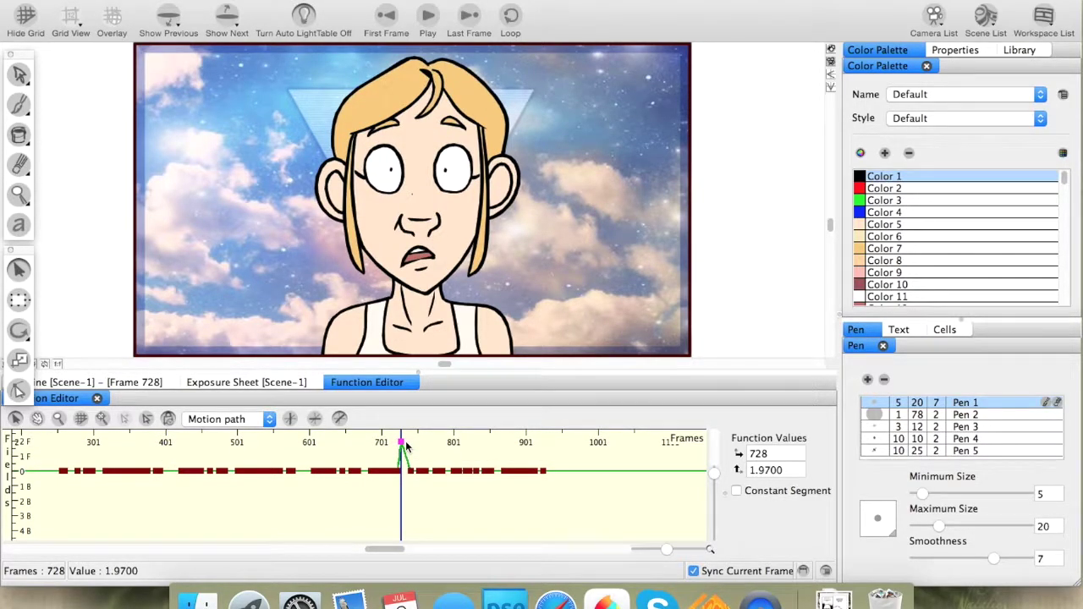
pyautogui.press('Delete')
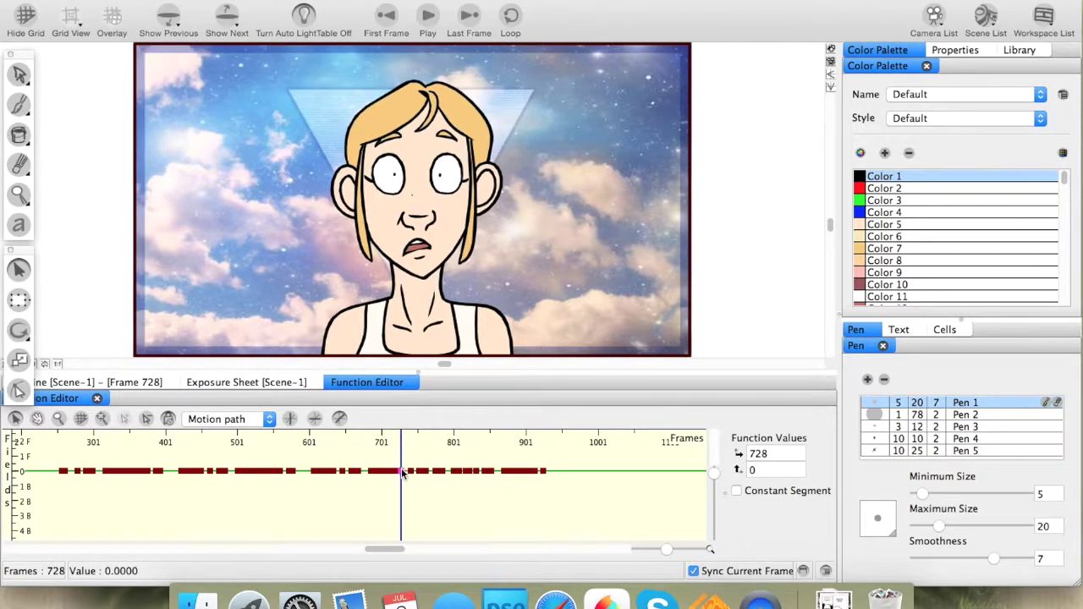
pyautogui.moveTo(402, 474); pyautogui.dragTo(402, 525)
pyautogui.press('Delete')
pyautogui.moveTo(402, 472); pyautogui.dragTo(402, 491)
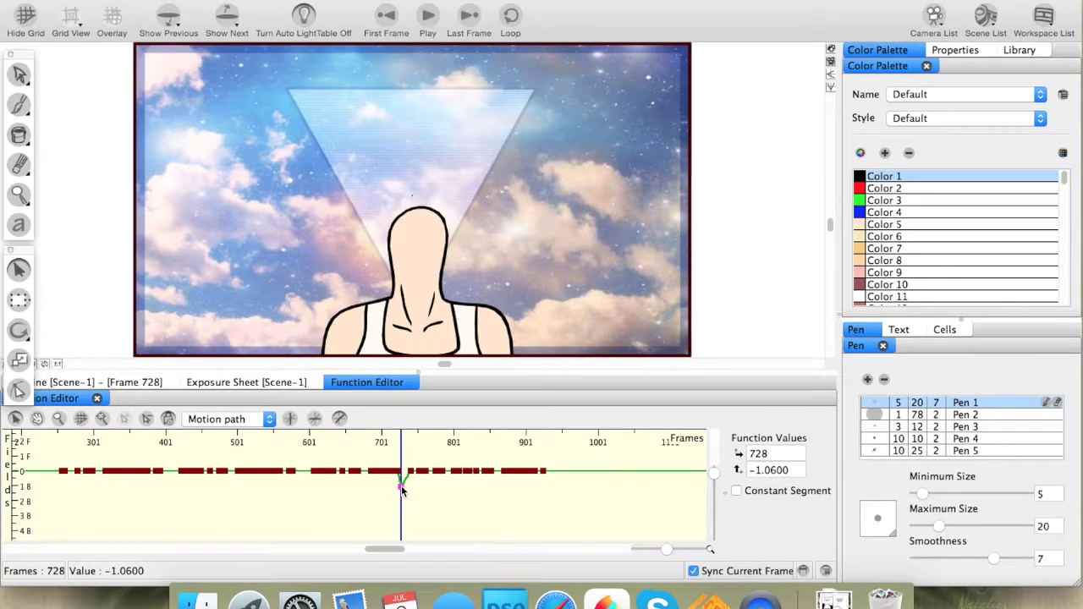
pyautogui.press('Delete')
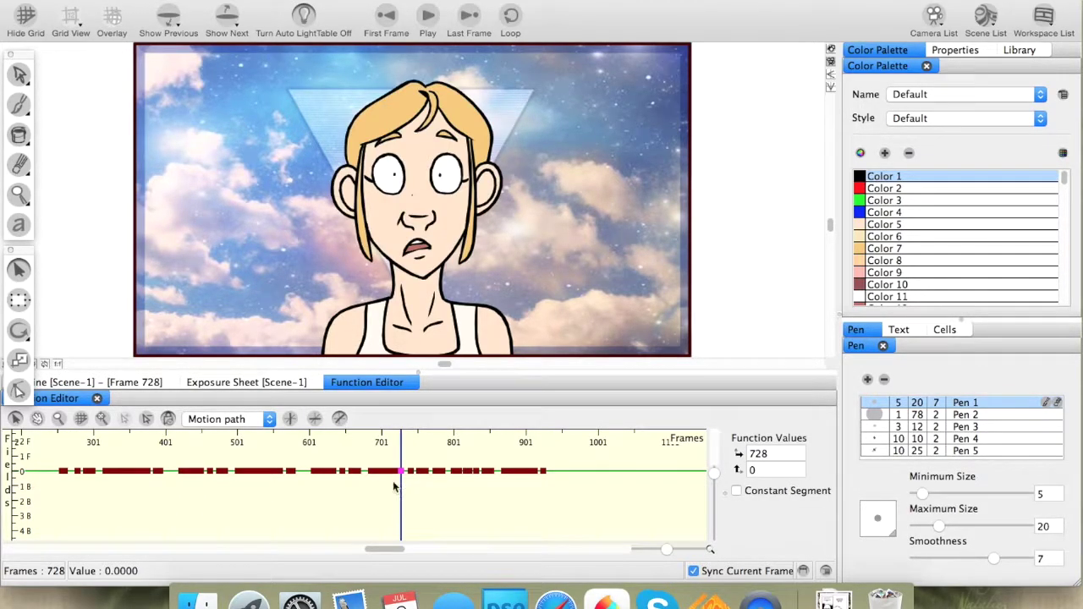
# - Show the Velocity curve and test raising frame 728 to 73.8931, then undo it
pyautogui.click(292, 419)
pyautogui.click(267, 421)
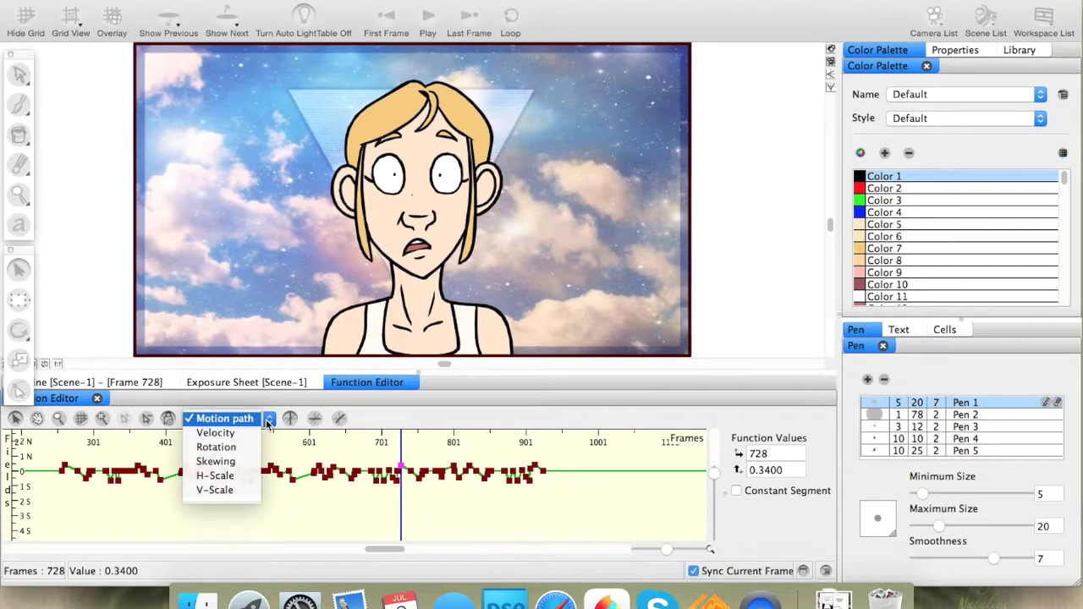
pyautogui.click(212, 432)
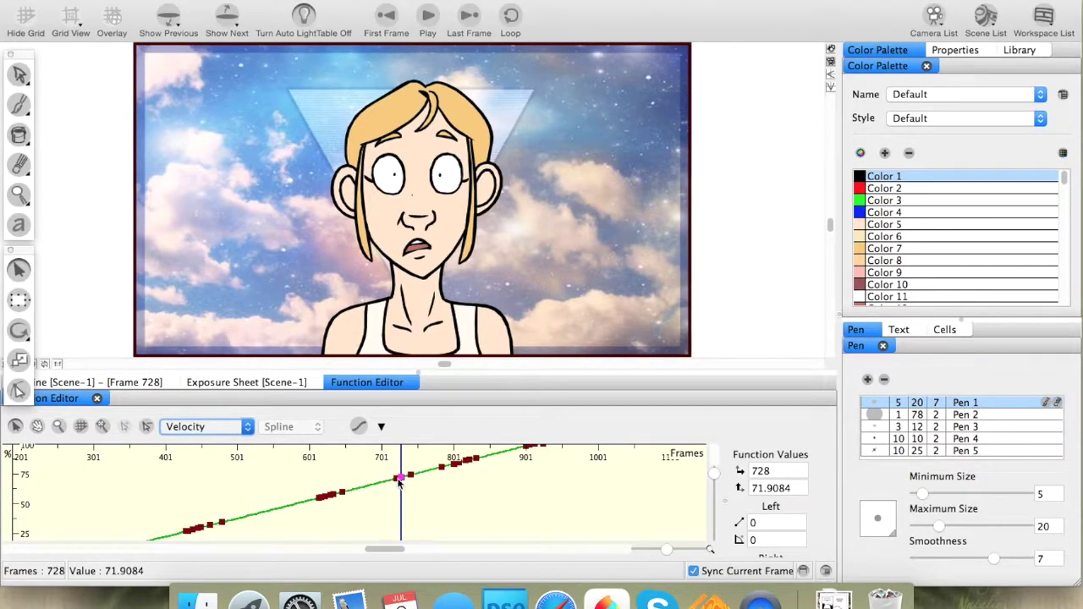
pyautogui.moveTo(403, 479); pyautogui.dragTo(404, 466)
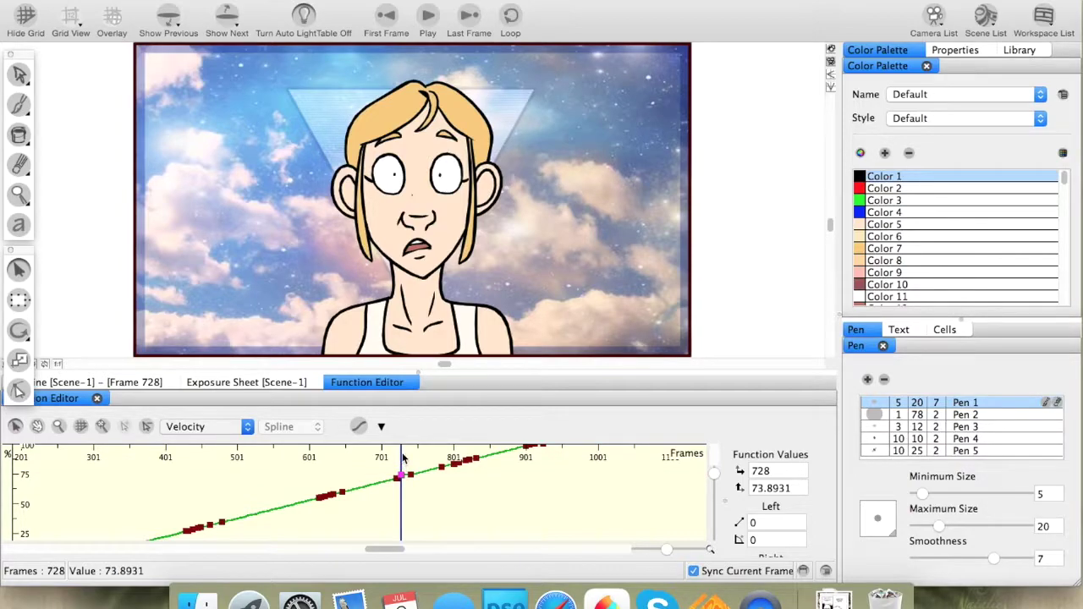
pyautogui.press('super+z')
# - Show the Rotation curve, test tilting the frame 723 key, undo it, and scrub frames 741–759
pyautogui.click(221, 426)
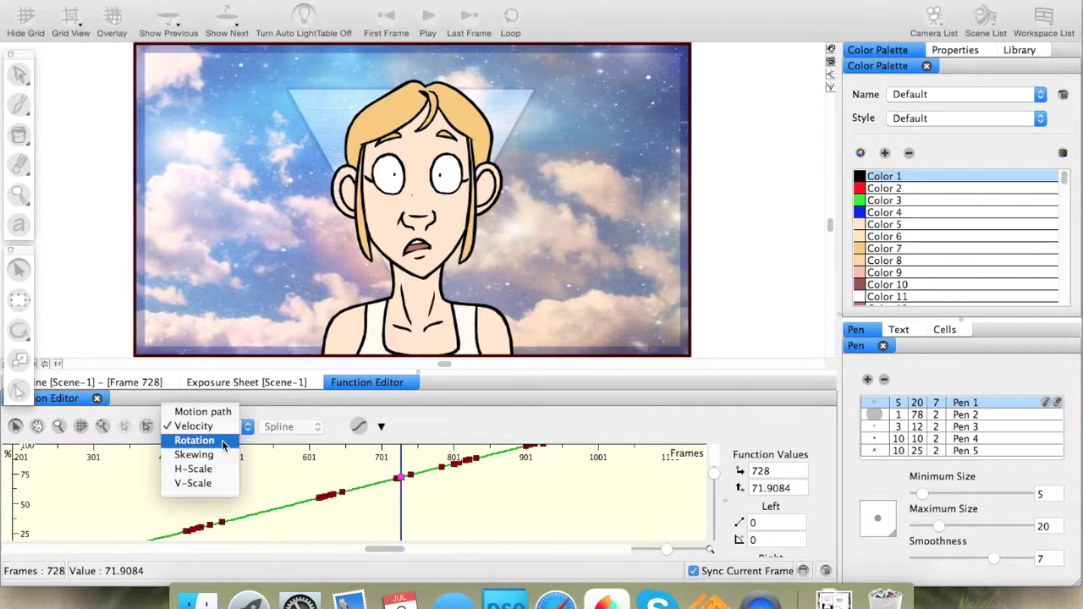
pyautogui.click(223, 441)
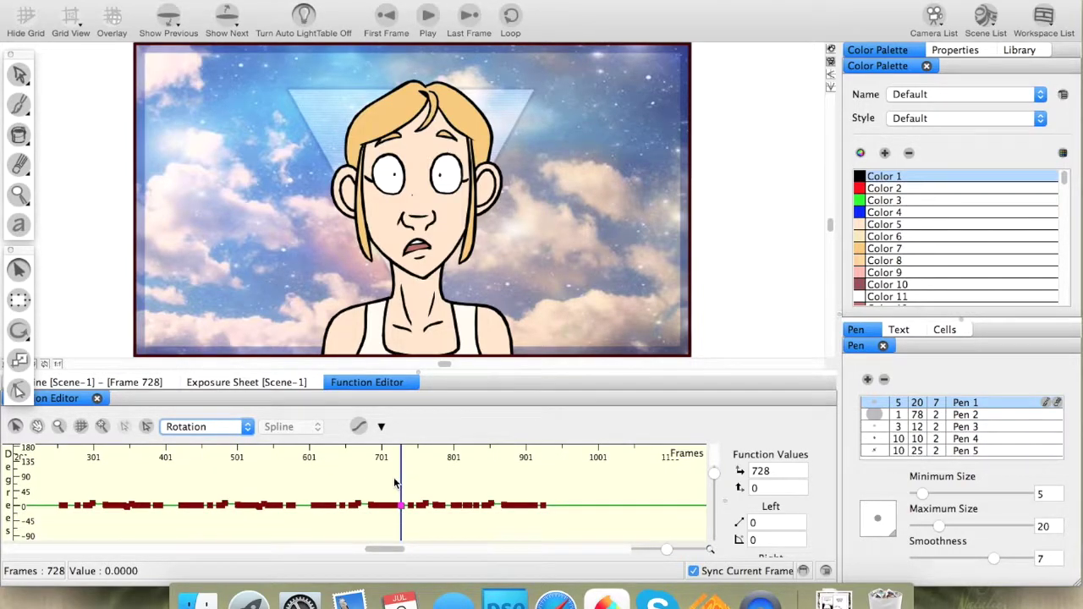
pyautogui.click(398, 491)
pyautogui.moveTo(399, 493)
pyautogui.mouseDown()
pyautogui.moveTo(397, 528)
pyautogui.moveTo(408, 495)
pyautogui.moveTo(428, 502)
pyautogui.moveTo(429, 486)
pyautogui.moveTo(426, 531)
pyautogui.mouseUp()
pyautogui.click(397, 519)
pyautogui.press('super+z')
pyautogui.moveTo(416, 487)
pyautogui.mouseDown()
pyautogui.moveTo(430, 490)
pyautogui.moveTo(418, 490)
pyautogui.mouseUp()
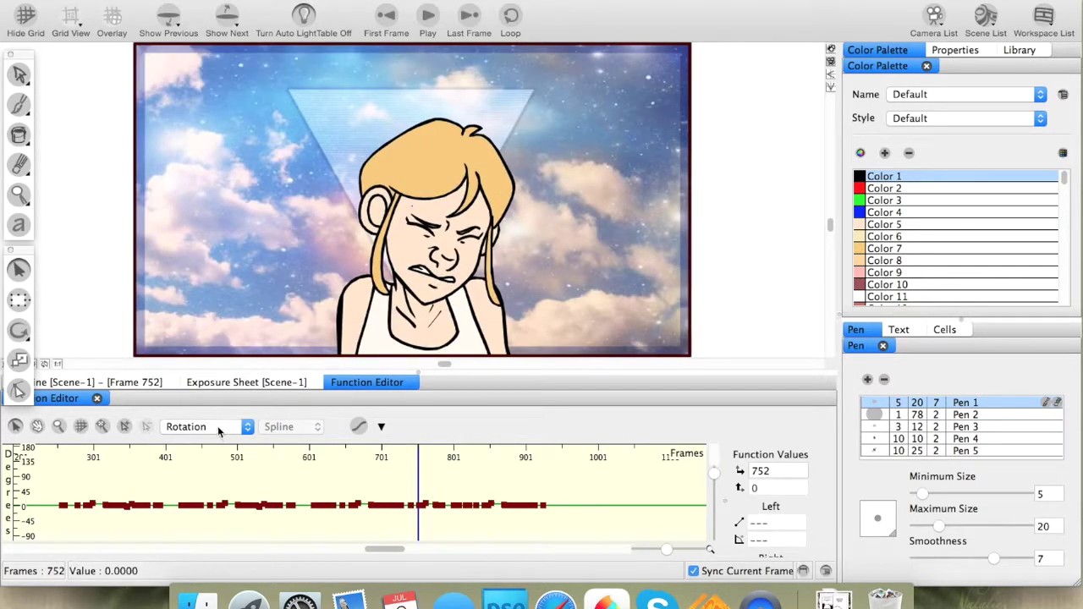
pyautogui.click(218, 426)
# - Show the Skewing curve and raise its skew key to 24.2
pyautogui.click(222, 441)
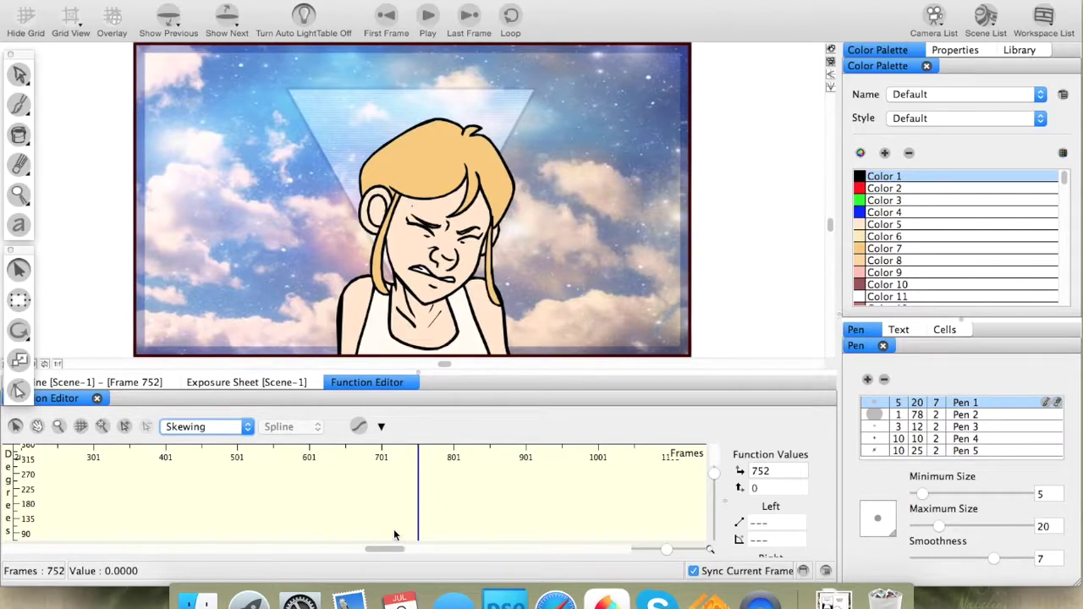
pyautogui.moveTo(416, 525)
pyautogui.mouseDown()
pyautogui.moveTo(419, 506)
pyautogui.moveTo(403, 505)
pyautogui.moveTo(417, 502)
pyautogui.moveTo(421, 544)
pyautogui.moveTo(411, 507)
pyautogui.moveTo(426, 497)
pyautogui.mouseUp()
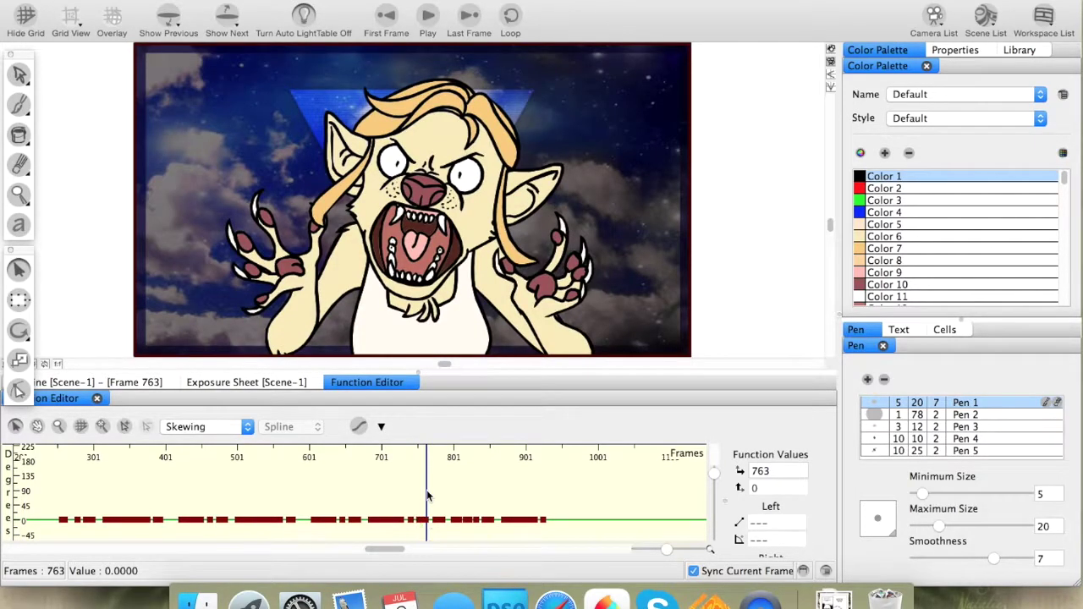
pyautogui.click(210, 434)
pyautogui.click(212, 427)
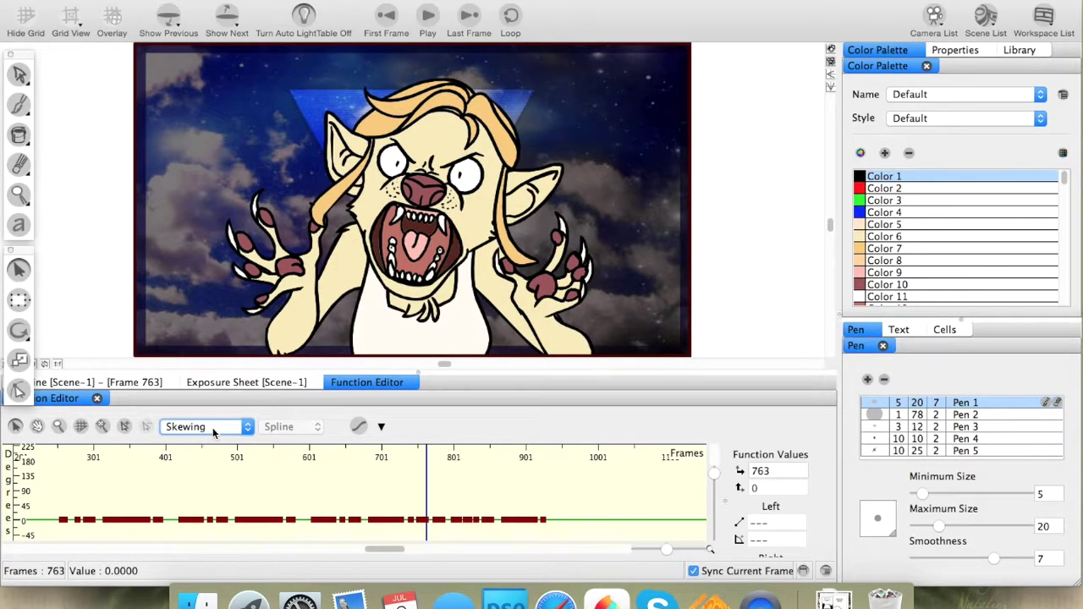
# - Look over the interpolation presets without choosing, then switch to the H-Scale curve
pyautogui.click(381, 427)
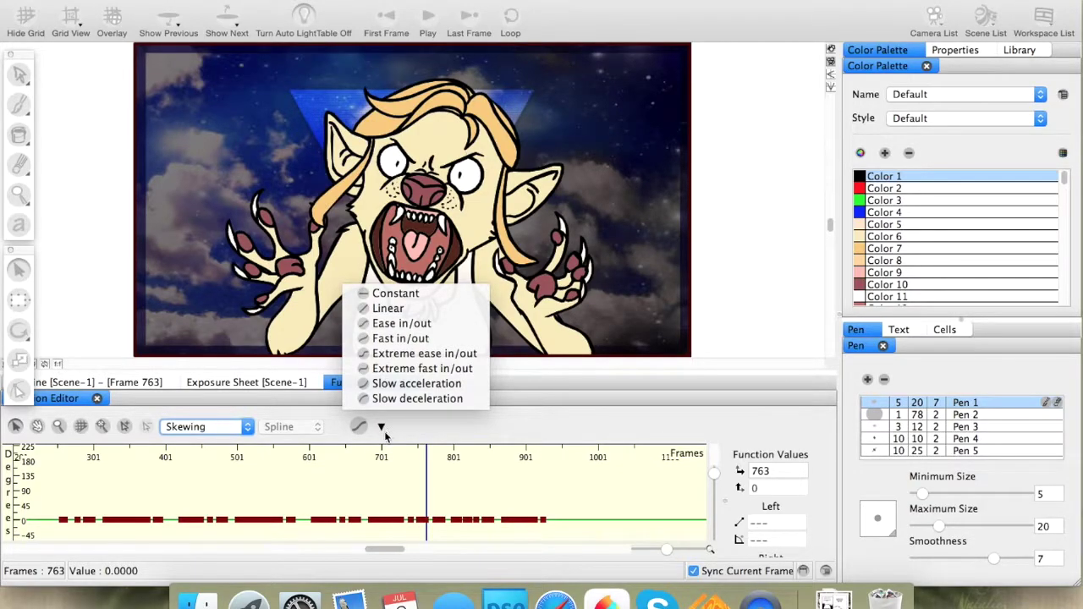
pyautogui.click(344, 436)
pyautogui.click(222, 434)
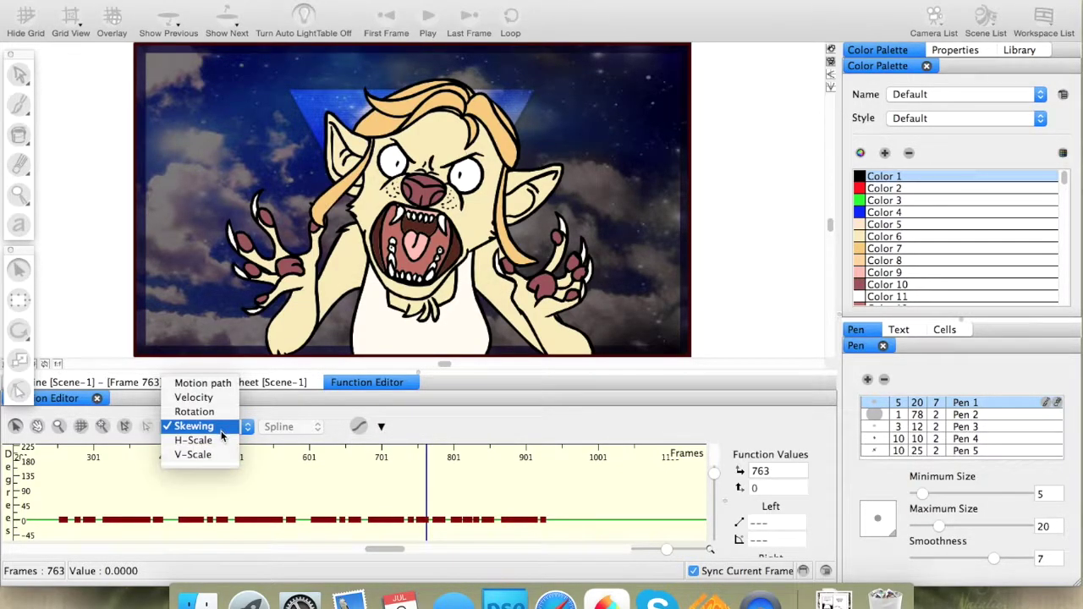
pyautogui.click(224, 438)
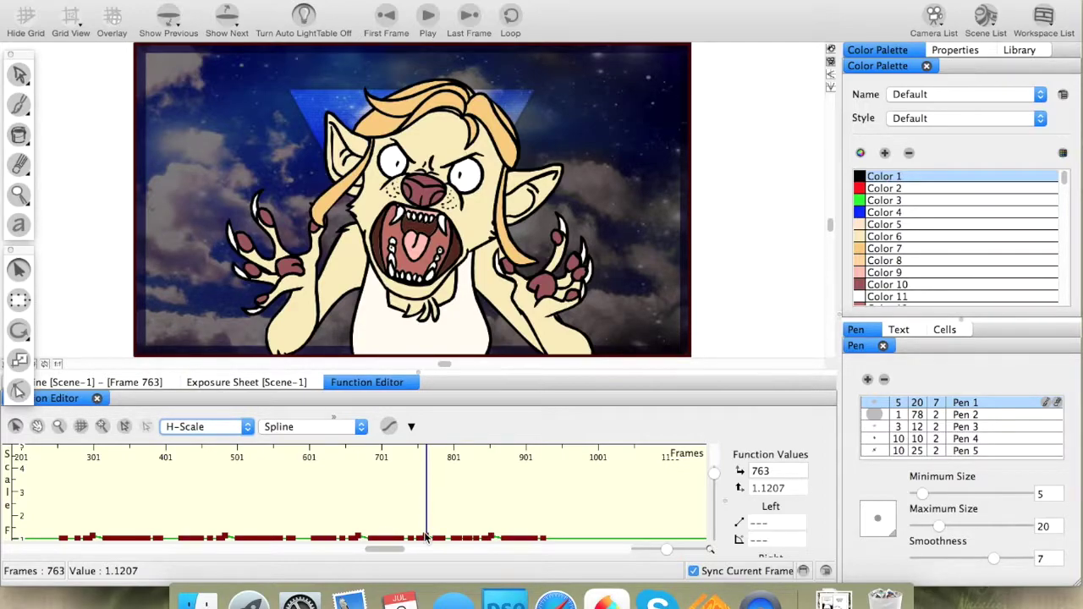
# - Switch to the V-Scale curve, test stretching the frame 762 key, and undo it back to 1.13
pyautogui.moveTo(425, 538)
pyautogui.mouseDown()
pyautogui.moveTo(426, 511)
pyautogui.moveTo(426, 535)
pyautogui.mouseUp()
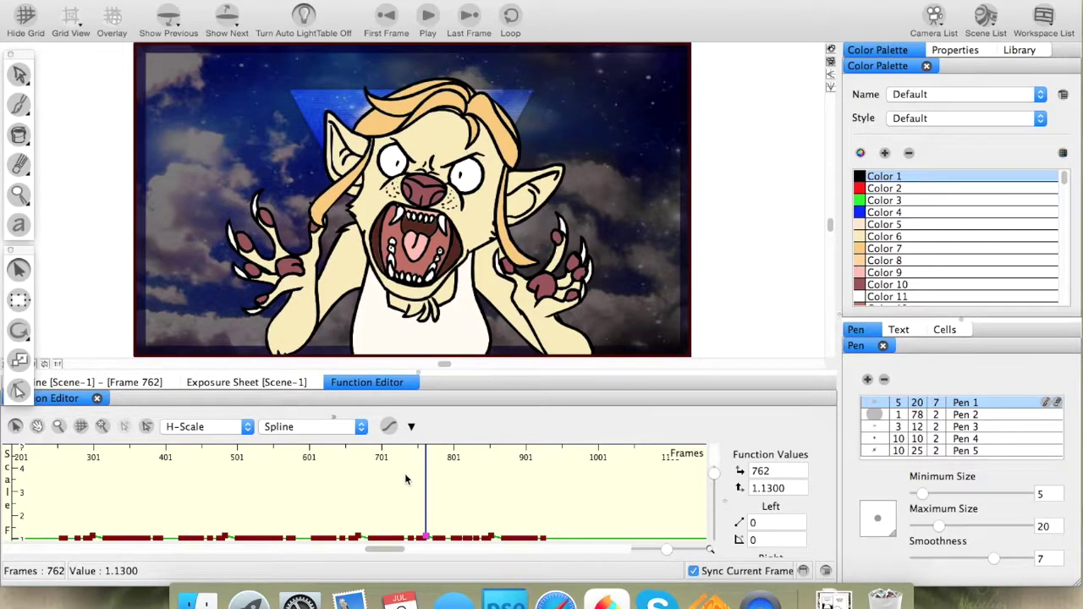
pyautogui.click(226, 427)
pyautogui.click(211, 442)
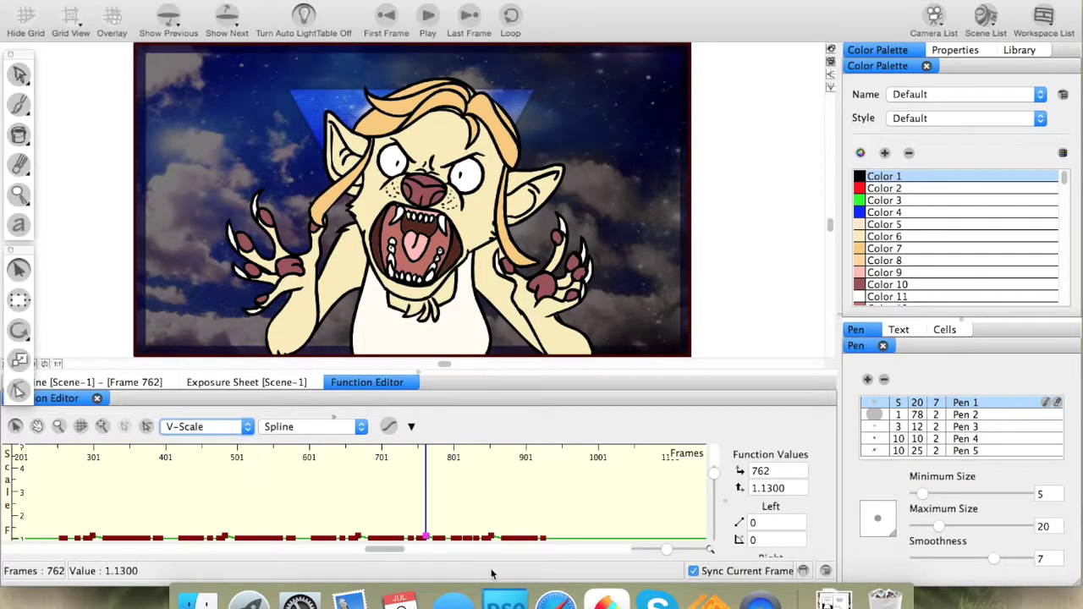
pyautogui.moveTo(425, 537); pyautogui.dragTo(427, 508)
pyautogui.press('super+z')
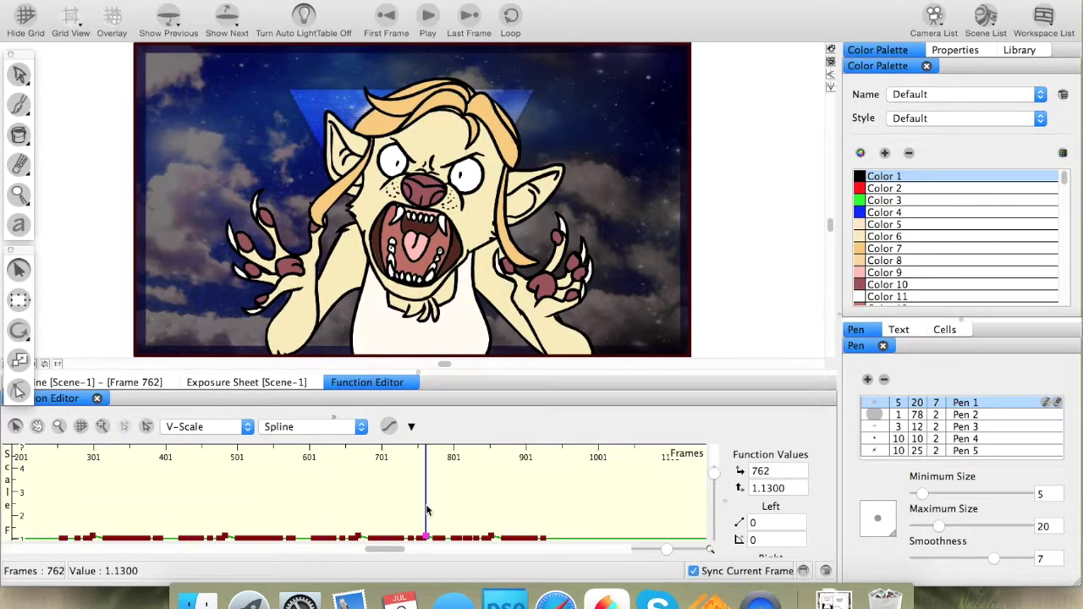
pyautogui.click(412, 428)
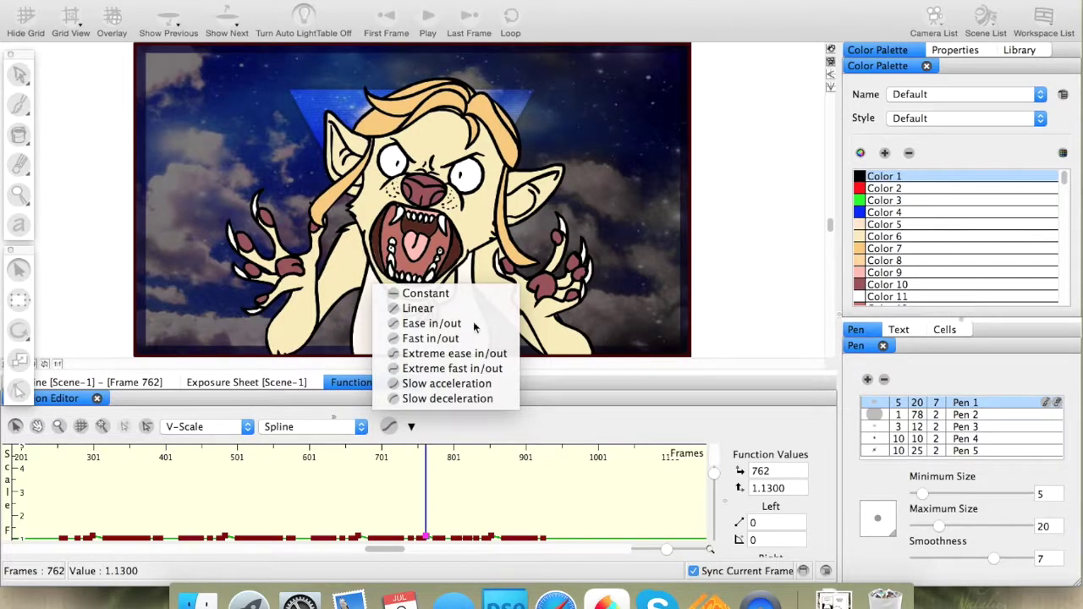
pyautogui.click(231, 427)
# - Reselect the V-Scale curve and raise its frame 762 key to 2.80
pyautogui.click(231, 427)
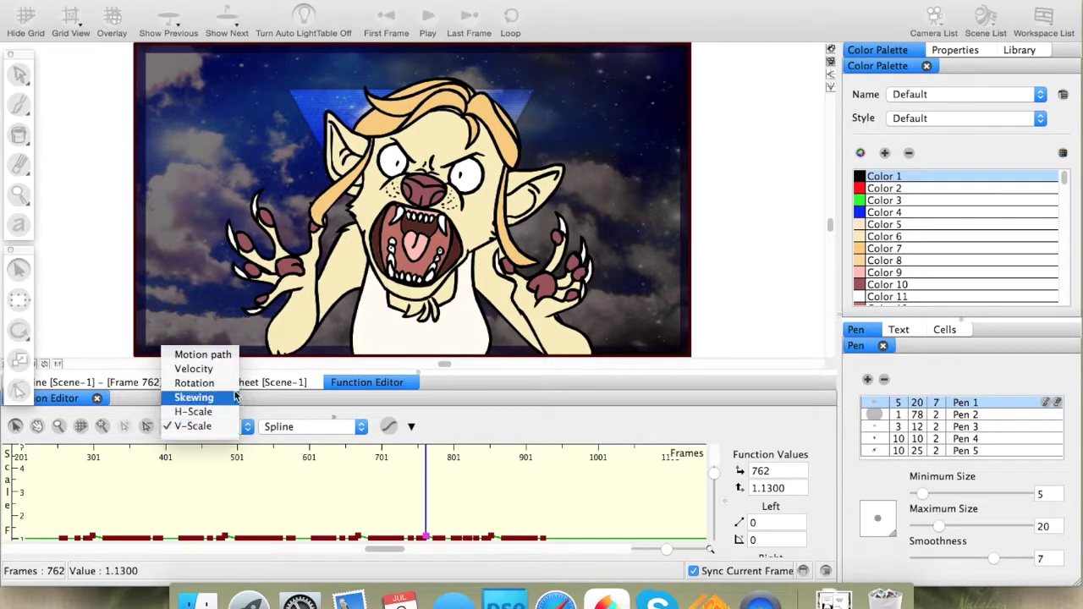
pyautogui.click(204, 355)
pyautogui.click(217, 420)
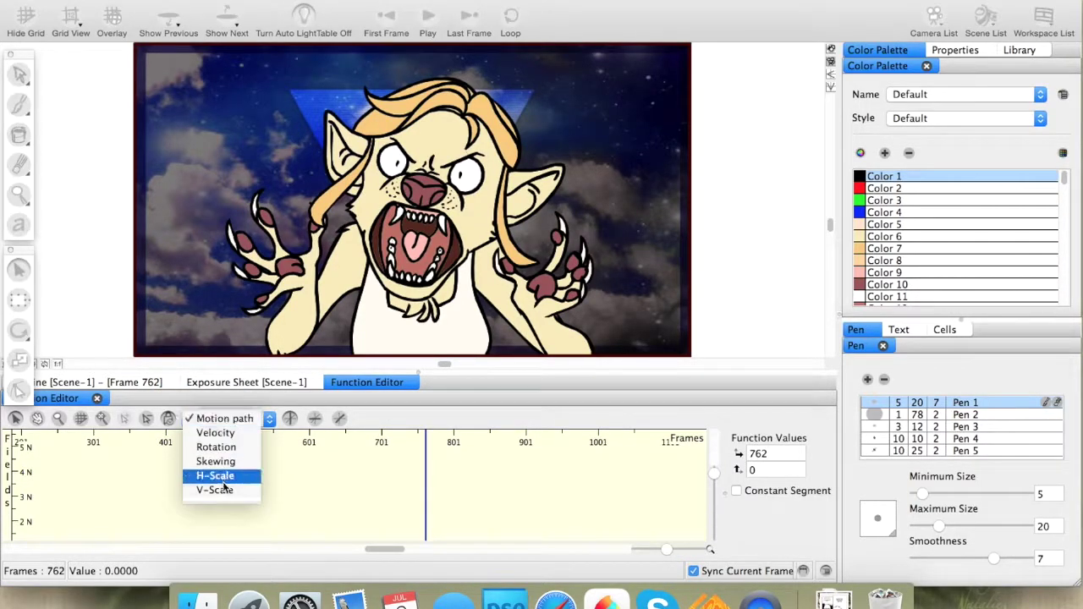
pyautogui.click(223, 489)
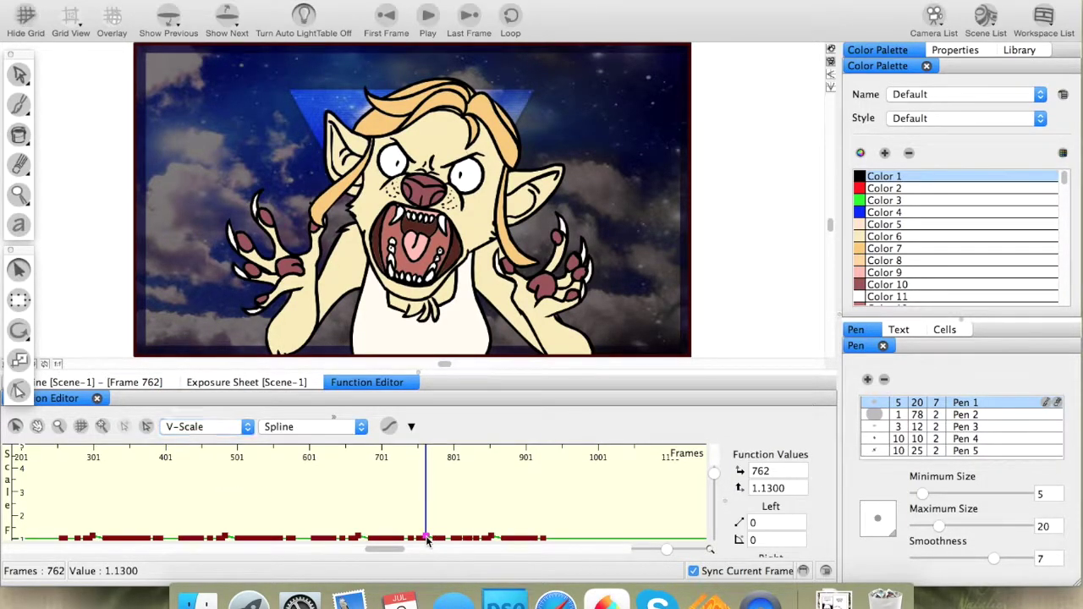
pyautogui.moveTo(427, 539); pyautogui.dragTo(428, 498)
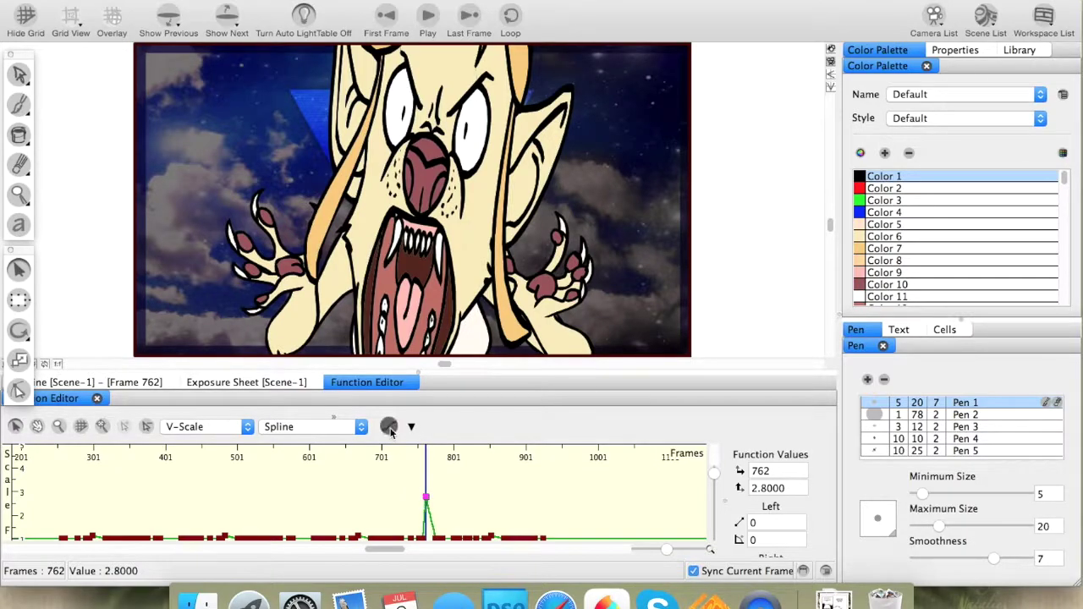
pyautogui.click(411, 427)
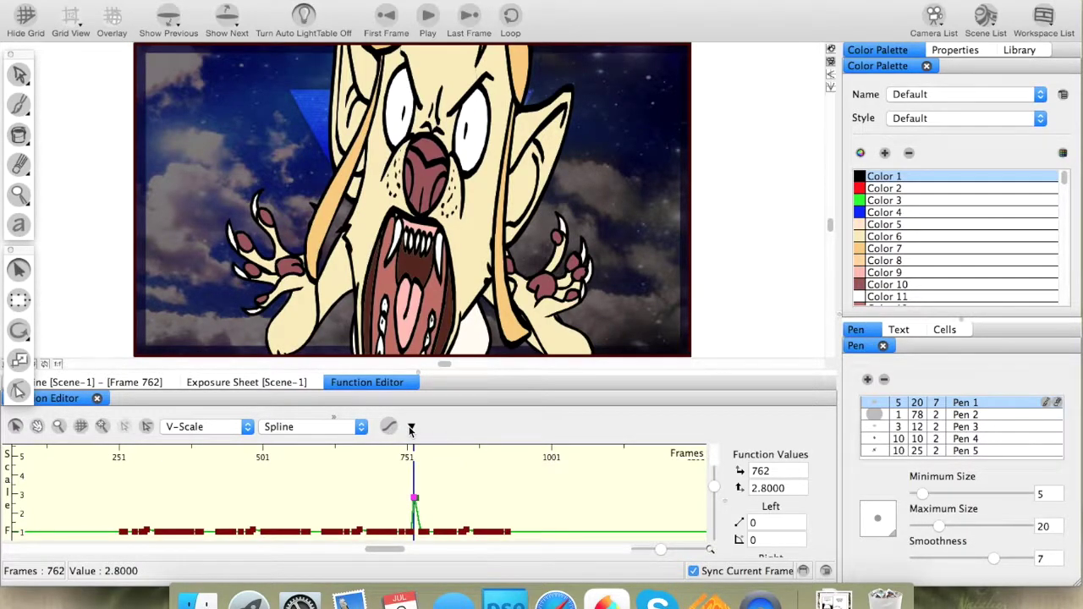
# - Try Linear, Slow acceleration, then Slow deceleration interpolation on the segment, previewing each
pyautogui.click(412, 428)
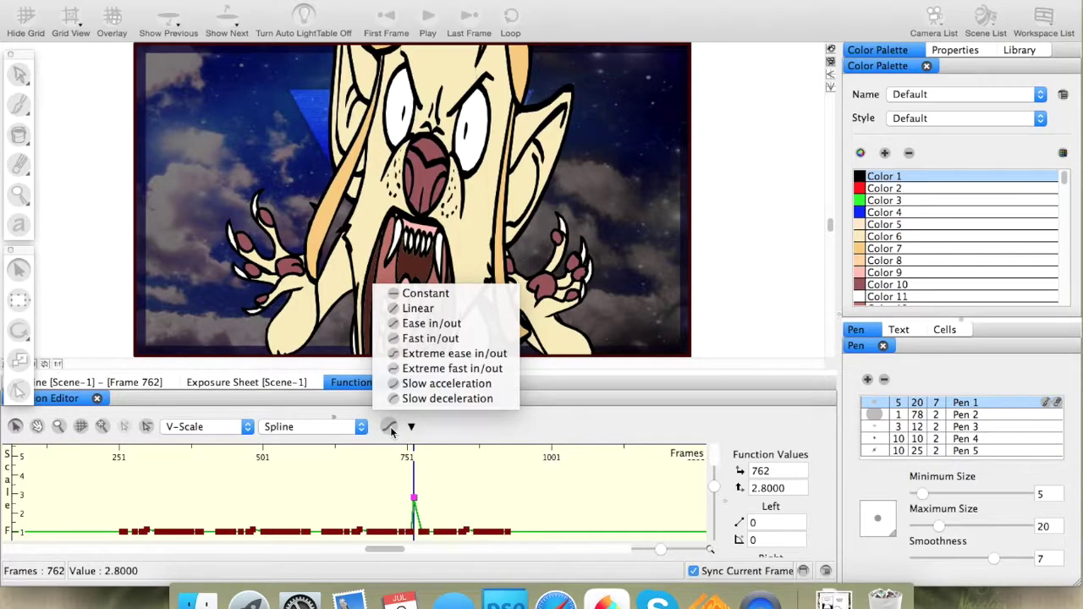
pyautogui.click(420, 308)
pyautogui.moveTo(412, 476); pyautogui.dragTo(415, 479)
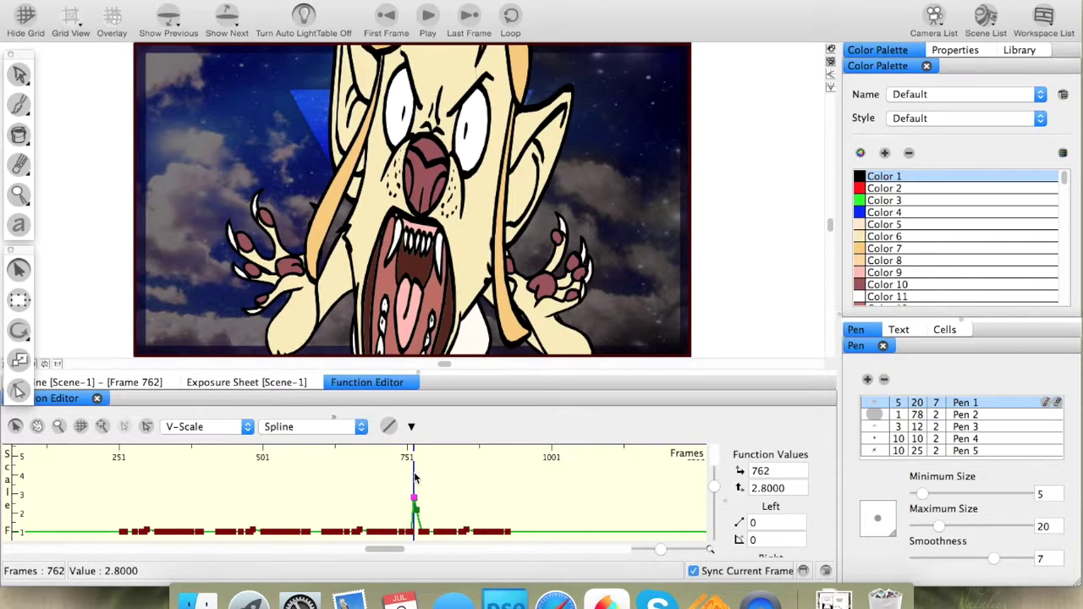
pyautogui.click(411, 426)
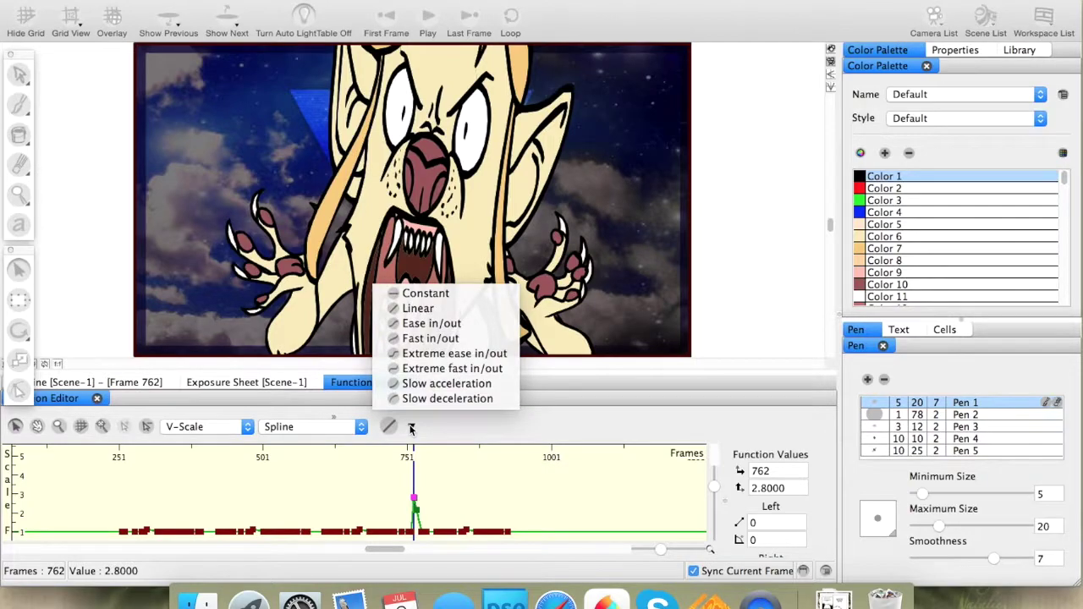
pyautogui.click(425, 384)
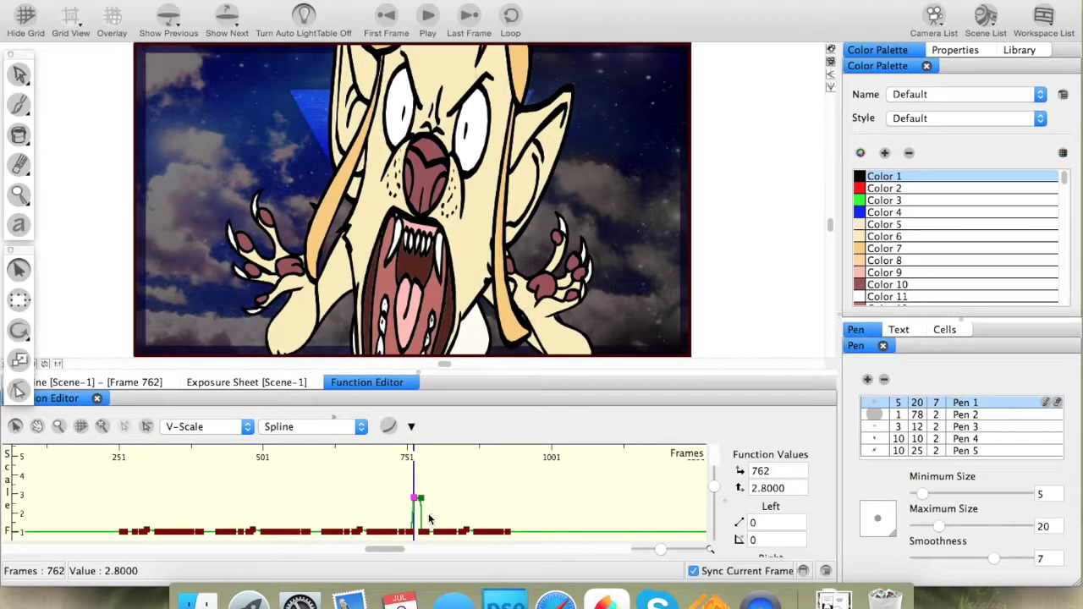
pyautogui.moveTo(417, 490); pyautogui.dragTo(422, 485)
pyautogui.click(410, 430)
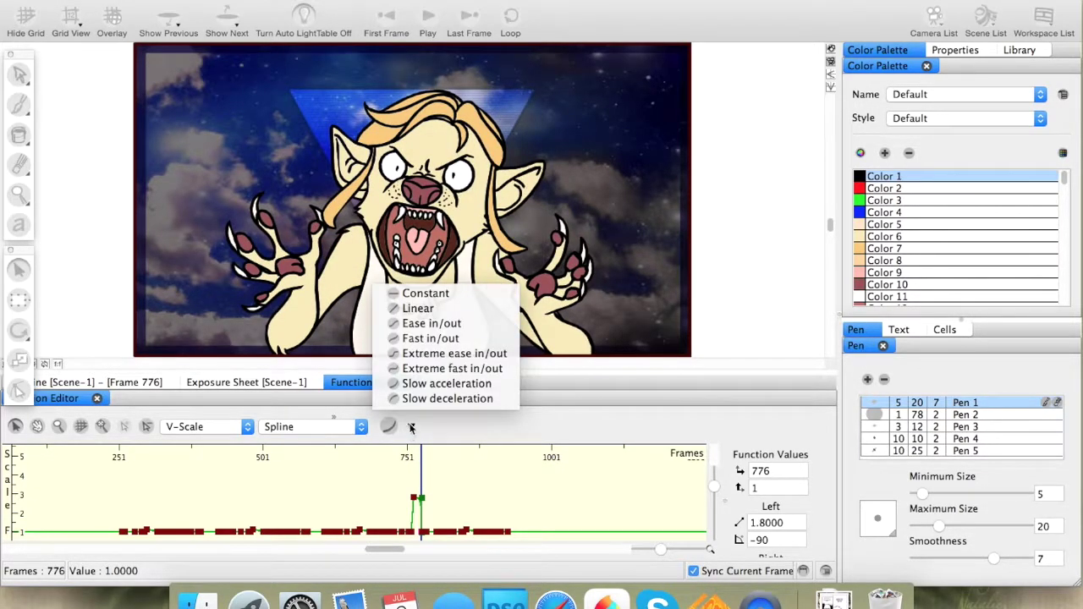
pyautogui.click(421, 402)
pyautogui.moveTo(409, 475); pyautogui.dragTo(415, 474)
# - Lower the frame 763 V-Scale key to near normal, apply Ease in/out, and preview the result
pyautogui.click(414, 474)
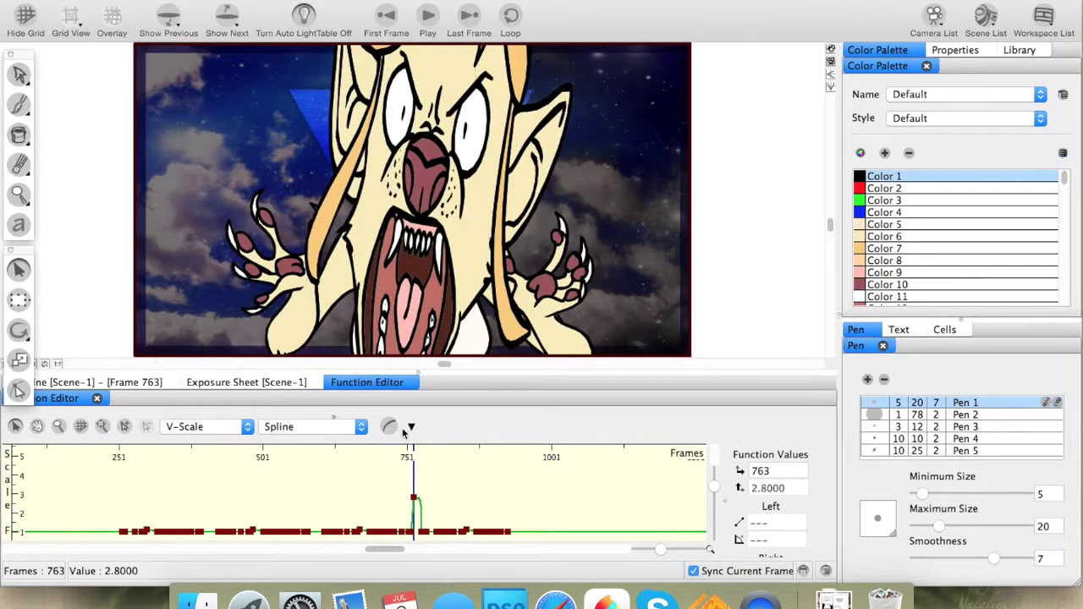
pyautogui.click(411, 427)
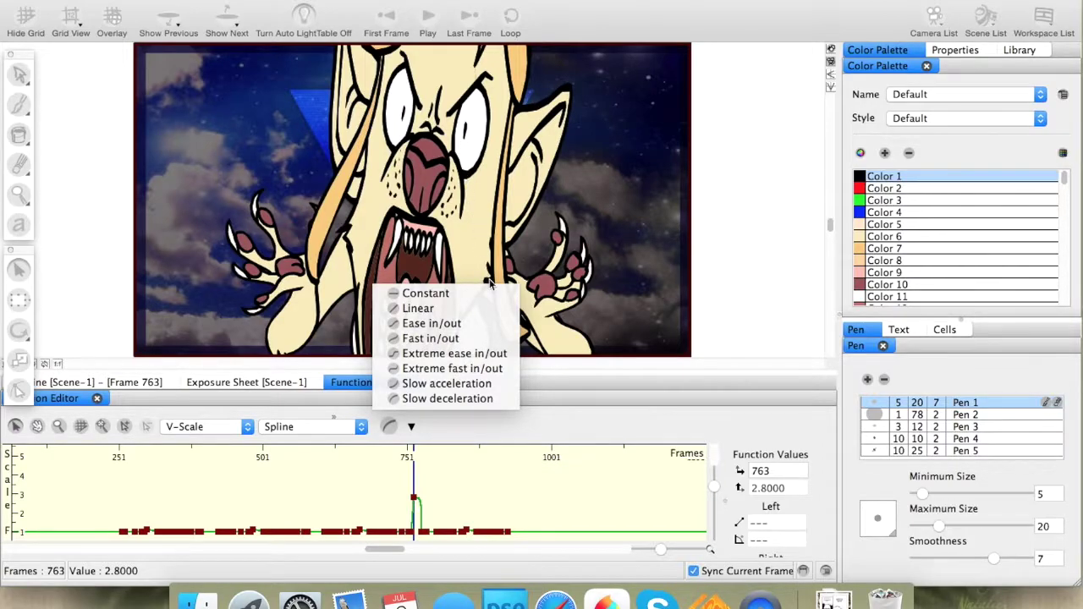
pyautogui.click(466, 540)
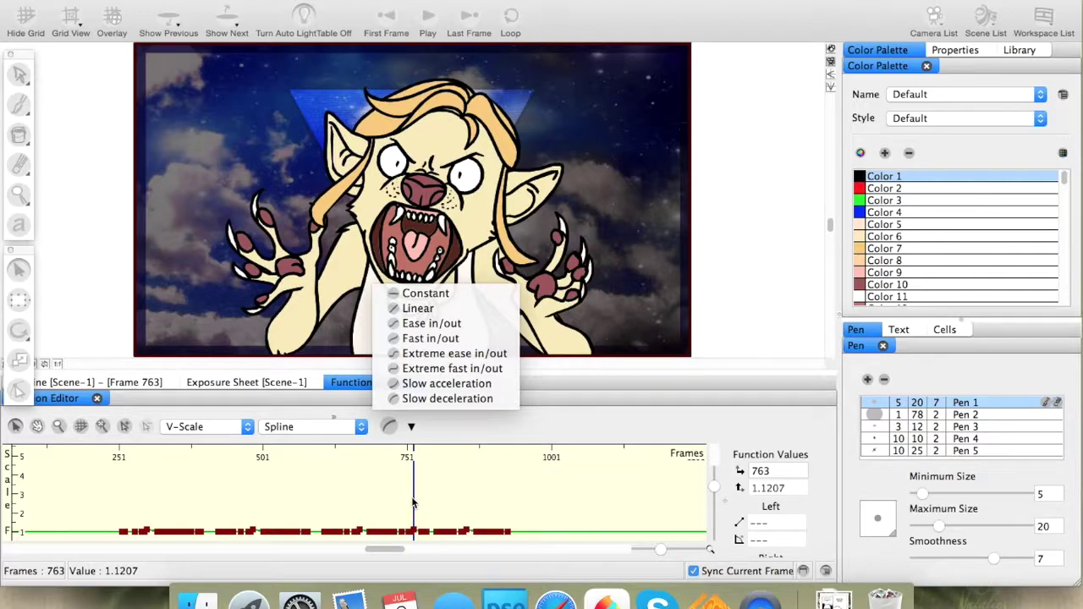
pyautogui.click(412, 504)
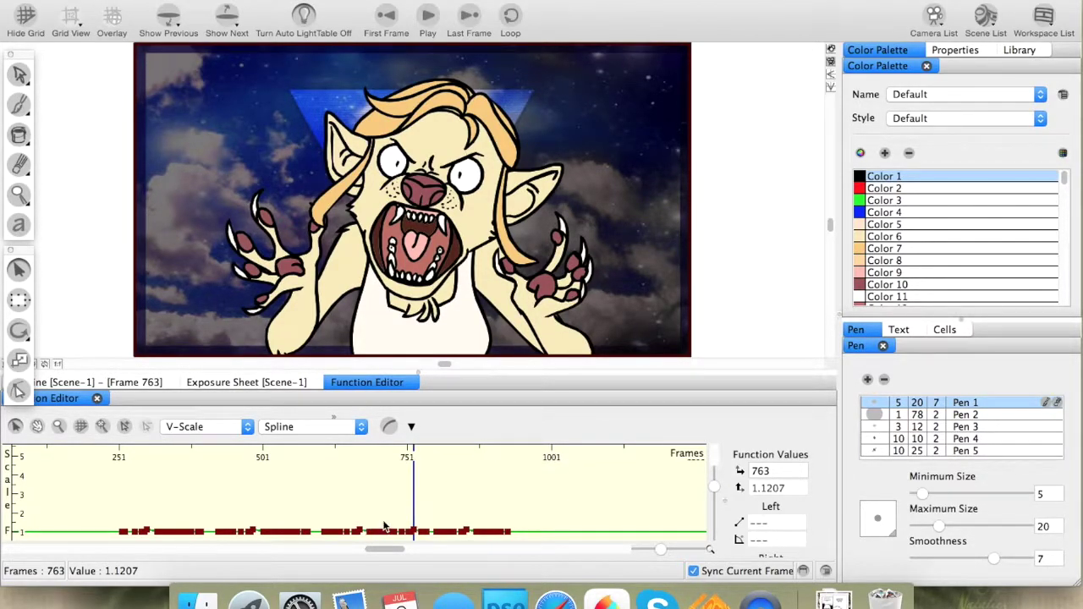
pyautogui.click(411, 426)
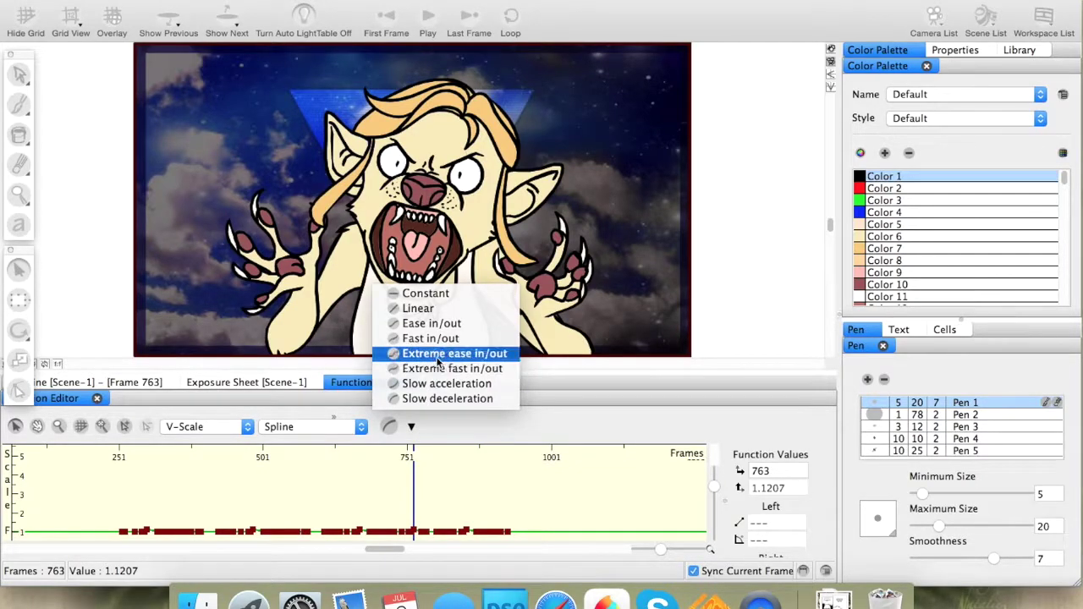
pyautogui.click(436, 324)
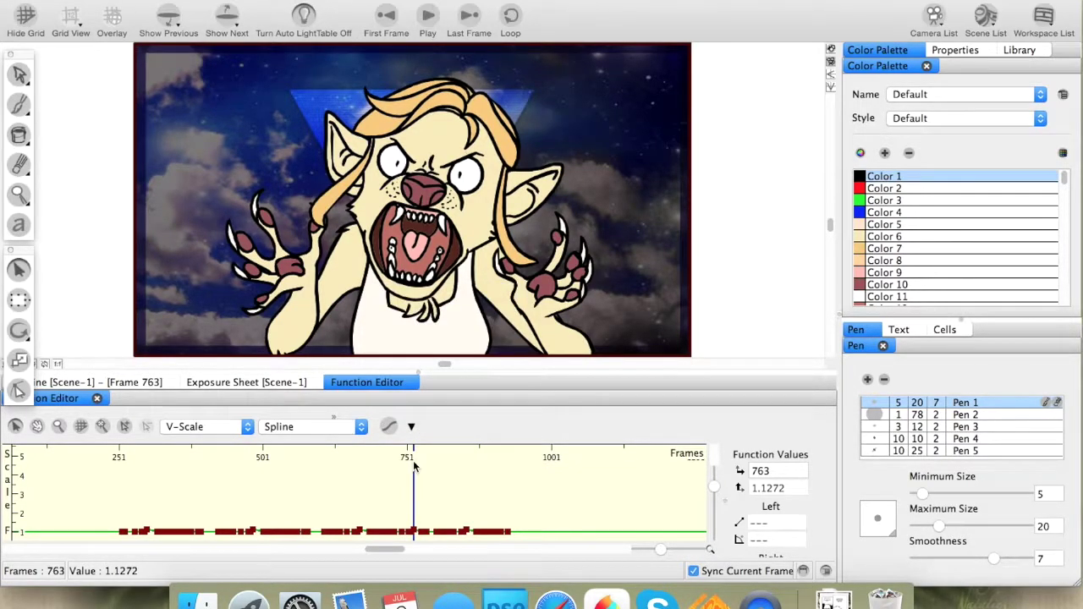
pyautogui.moveTo(413, 466); pyautogui.dragTo(412, 515)
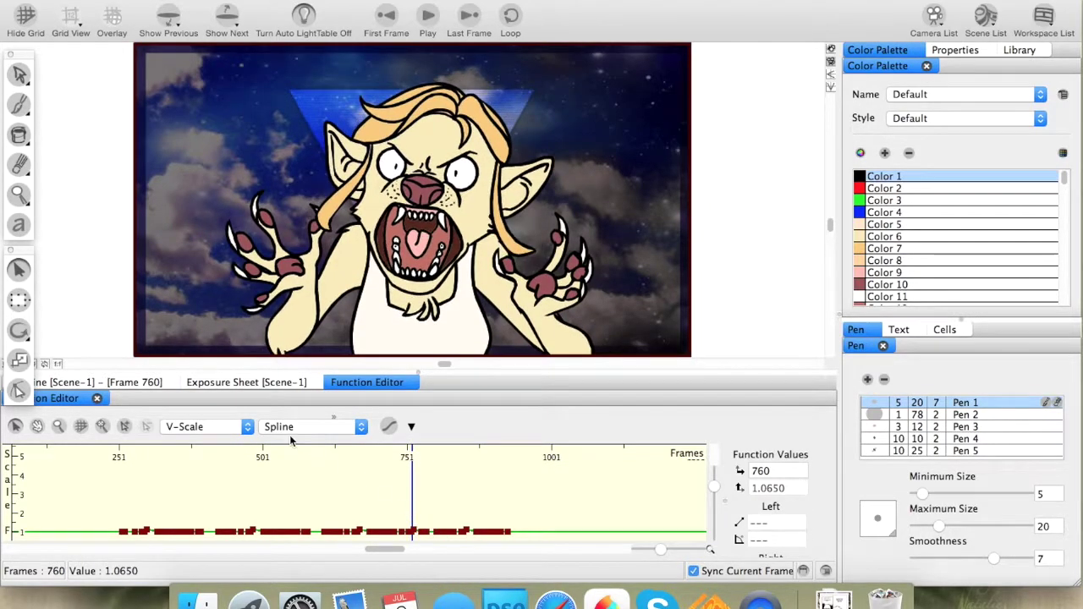
# - Show the Motion path curve in the Function Editor, then return to the layer timeline
pyautogui.click(215, 426)
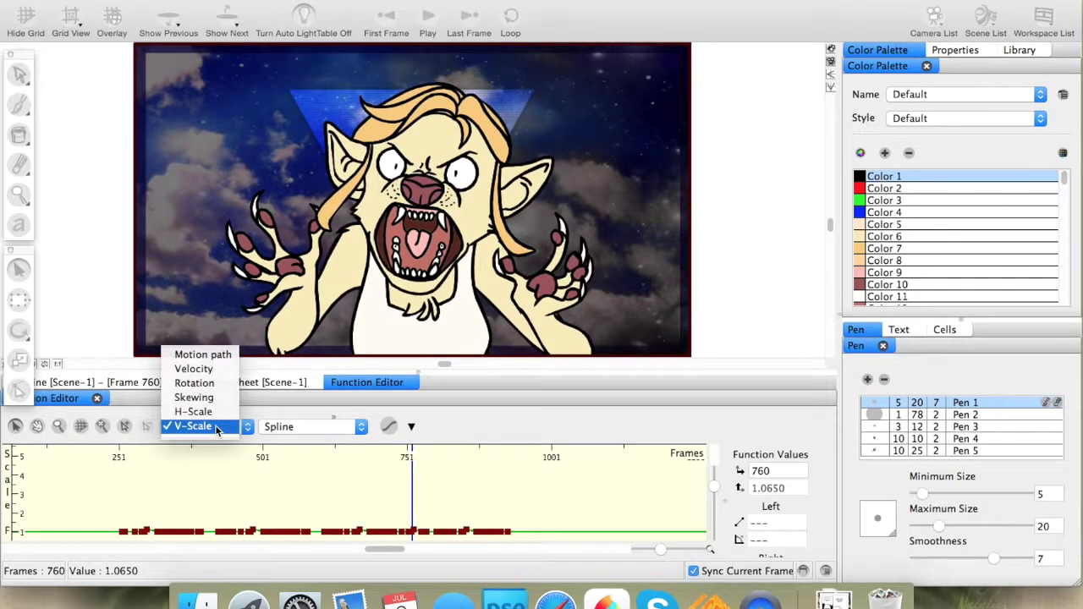
pyautogui.click(203, 355)
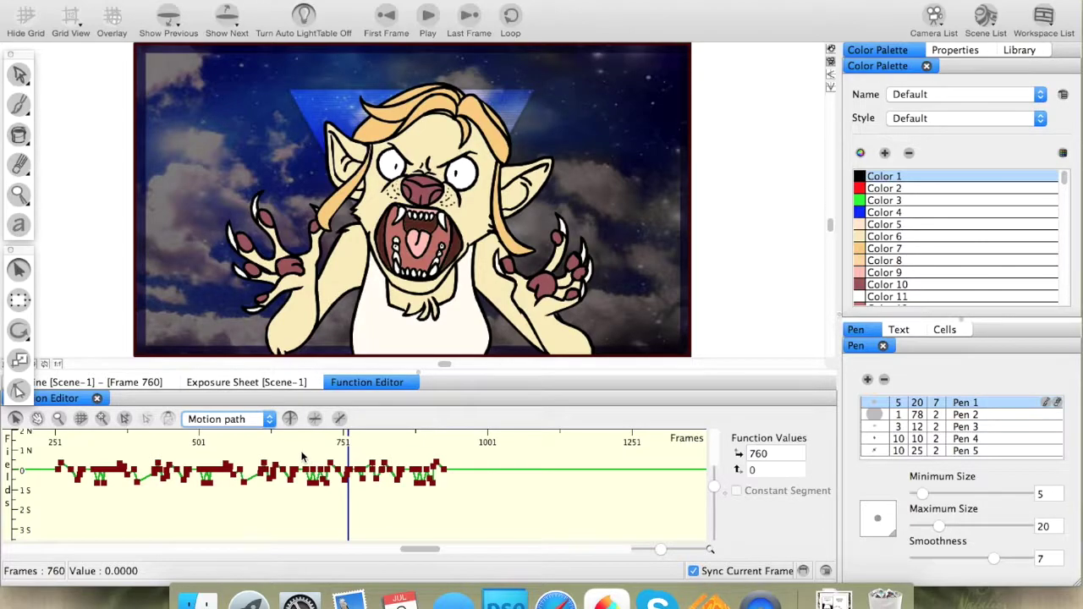
pyautogui.click(135, 381)
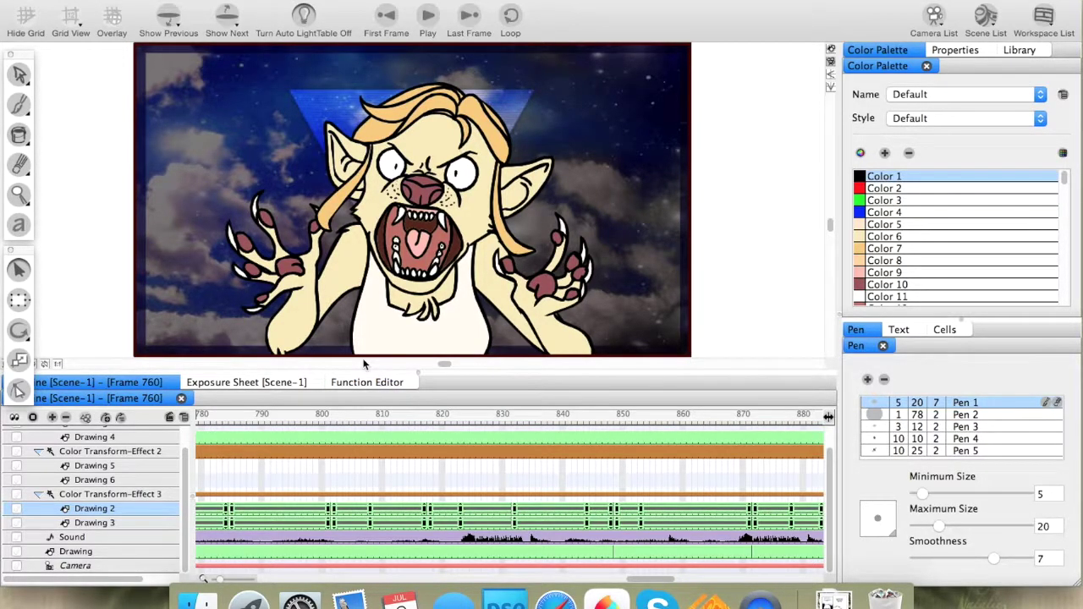